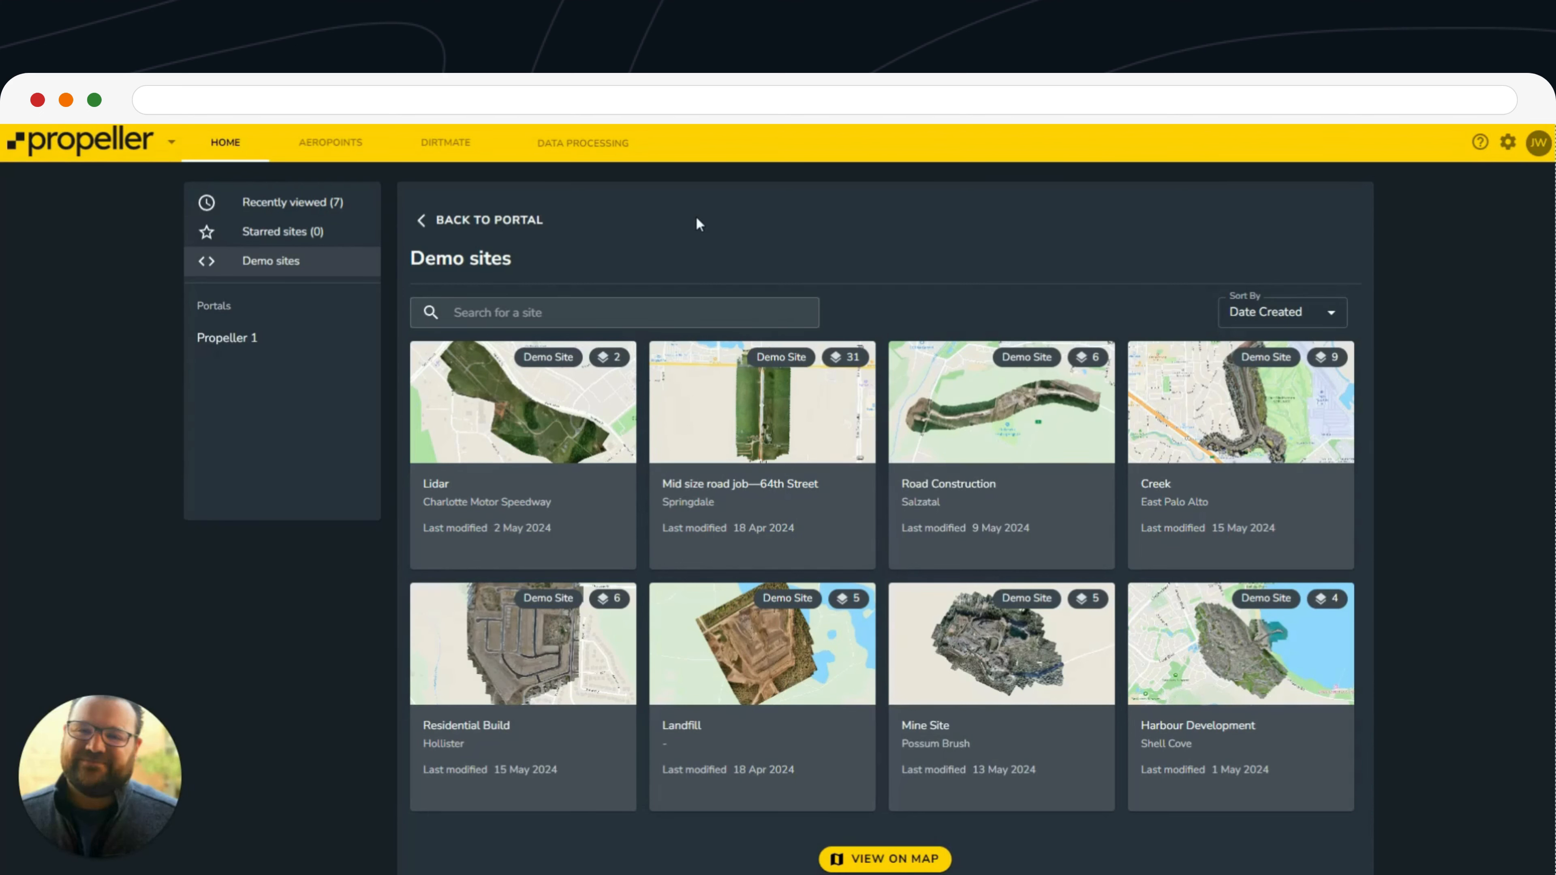
Create a new team named ABC Construction in the portal's People & teams settings
click(1508, 147)
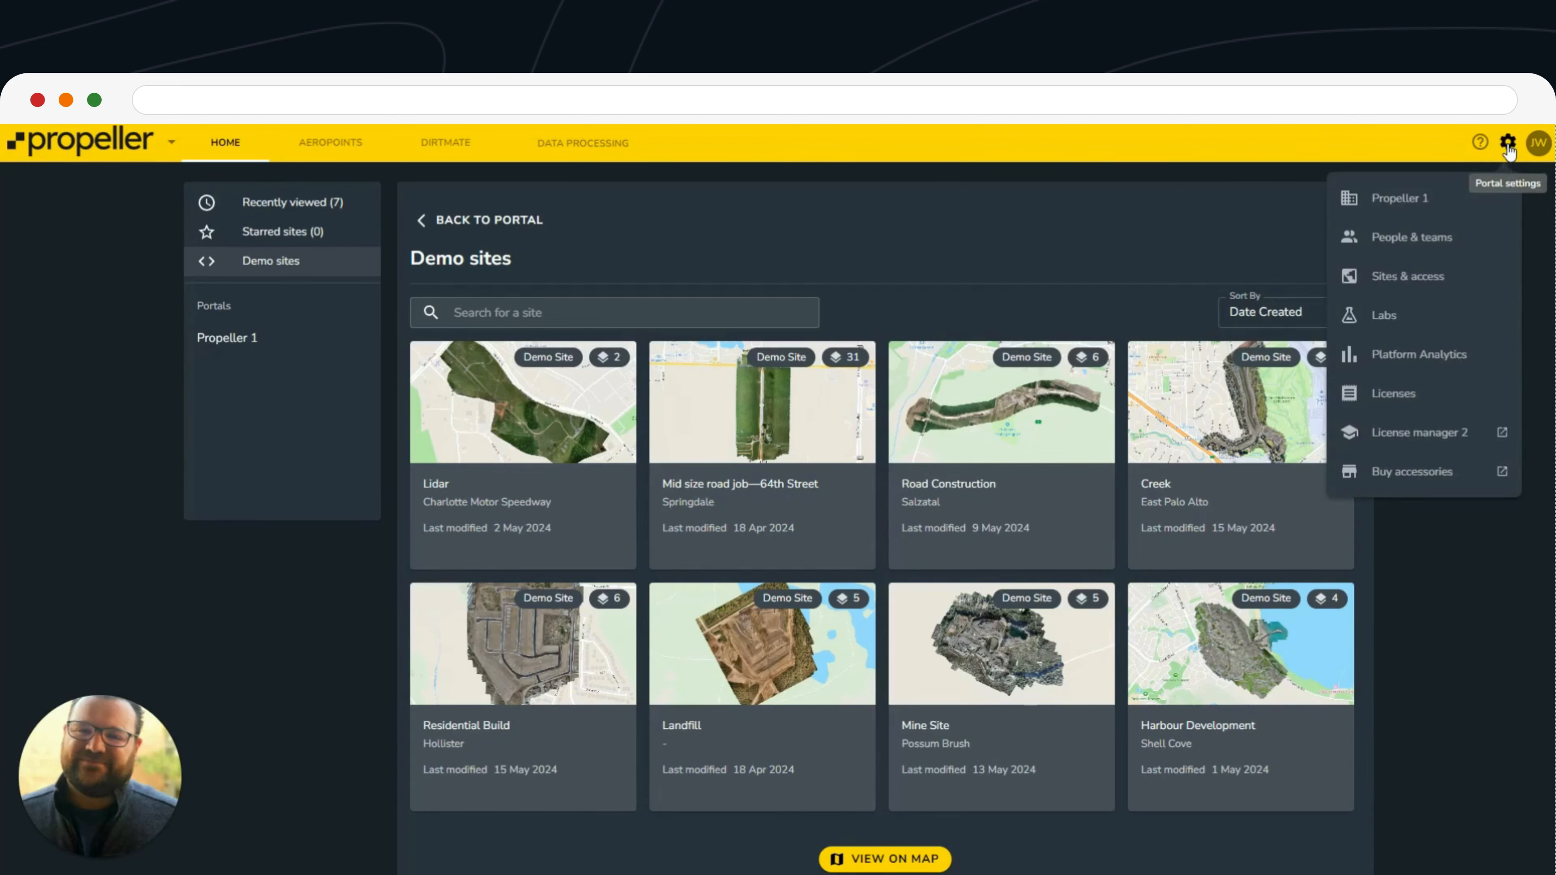
click(1413, 237)
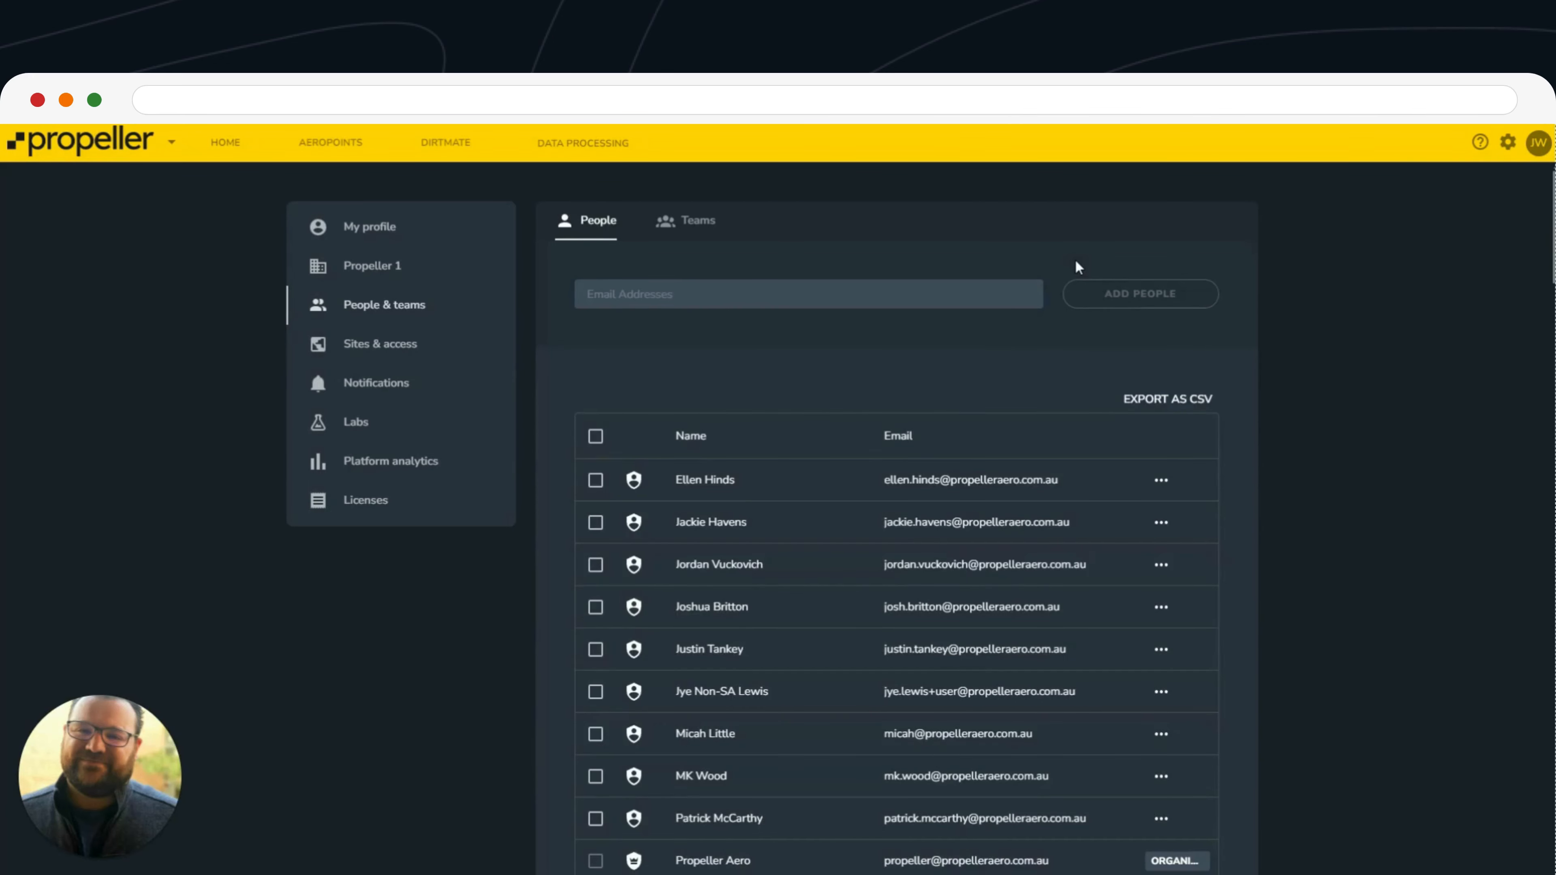
click(682, 226)
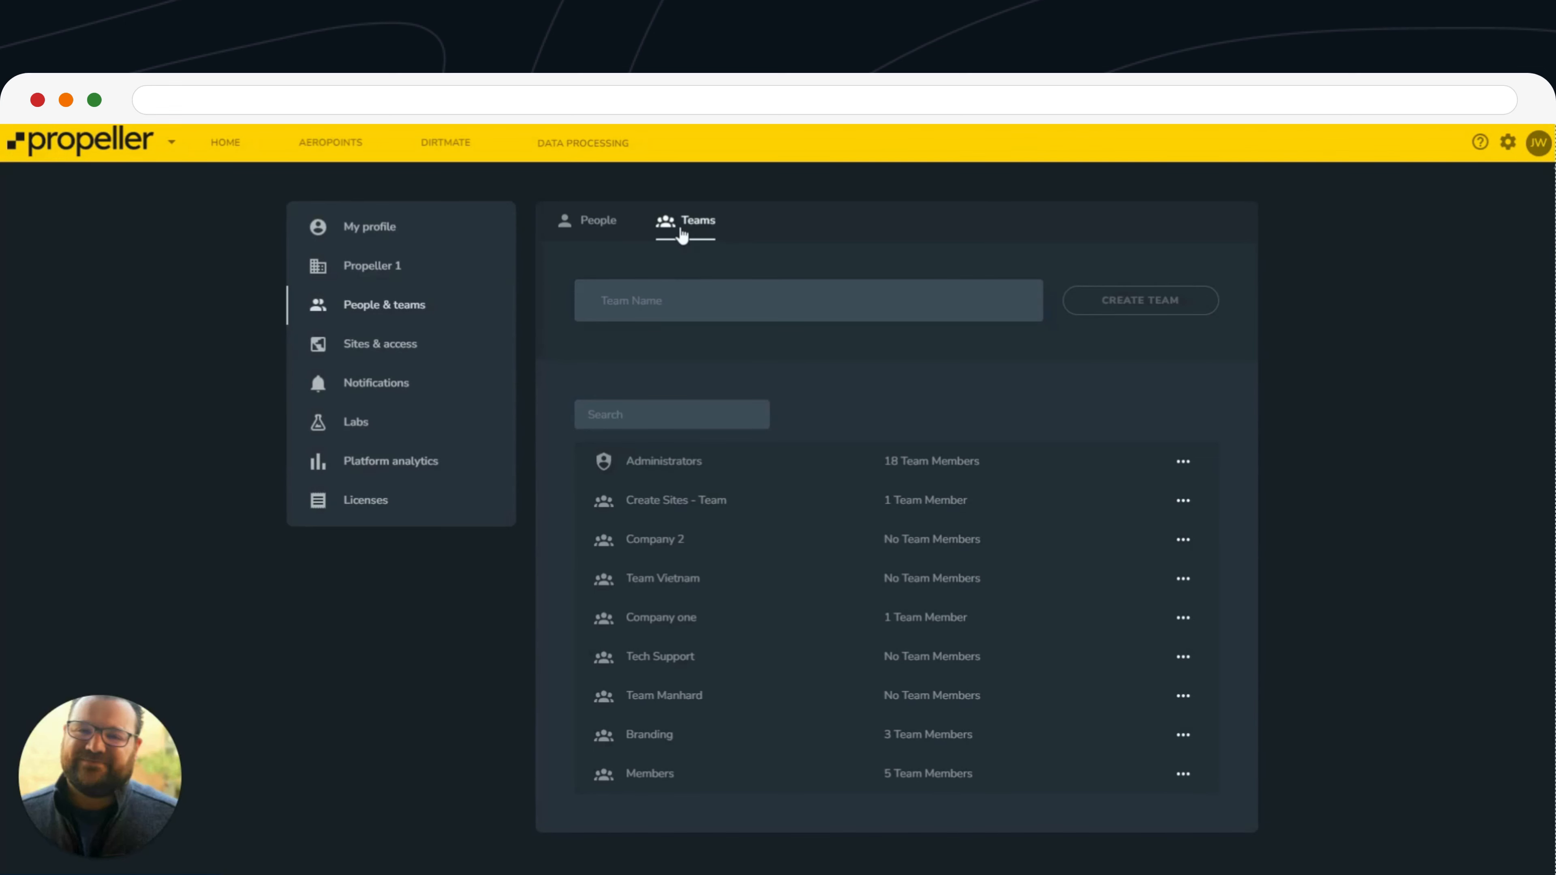
click(705, 300)
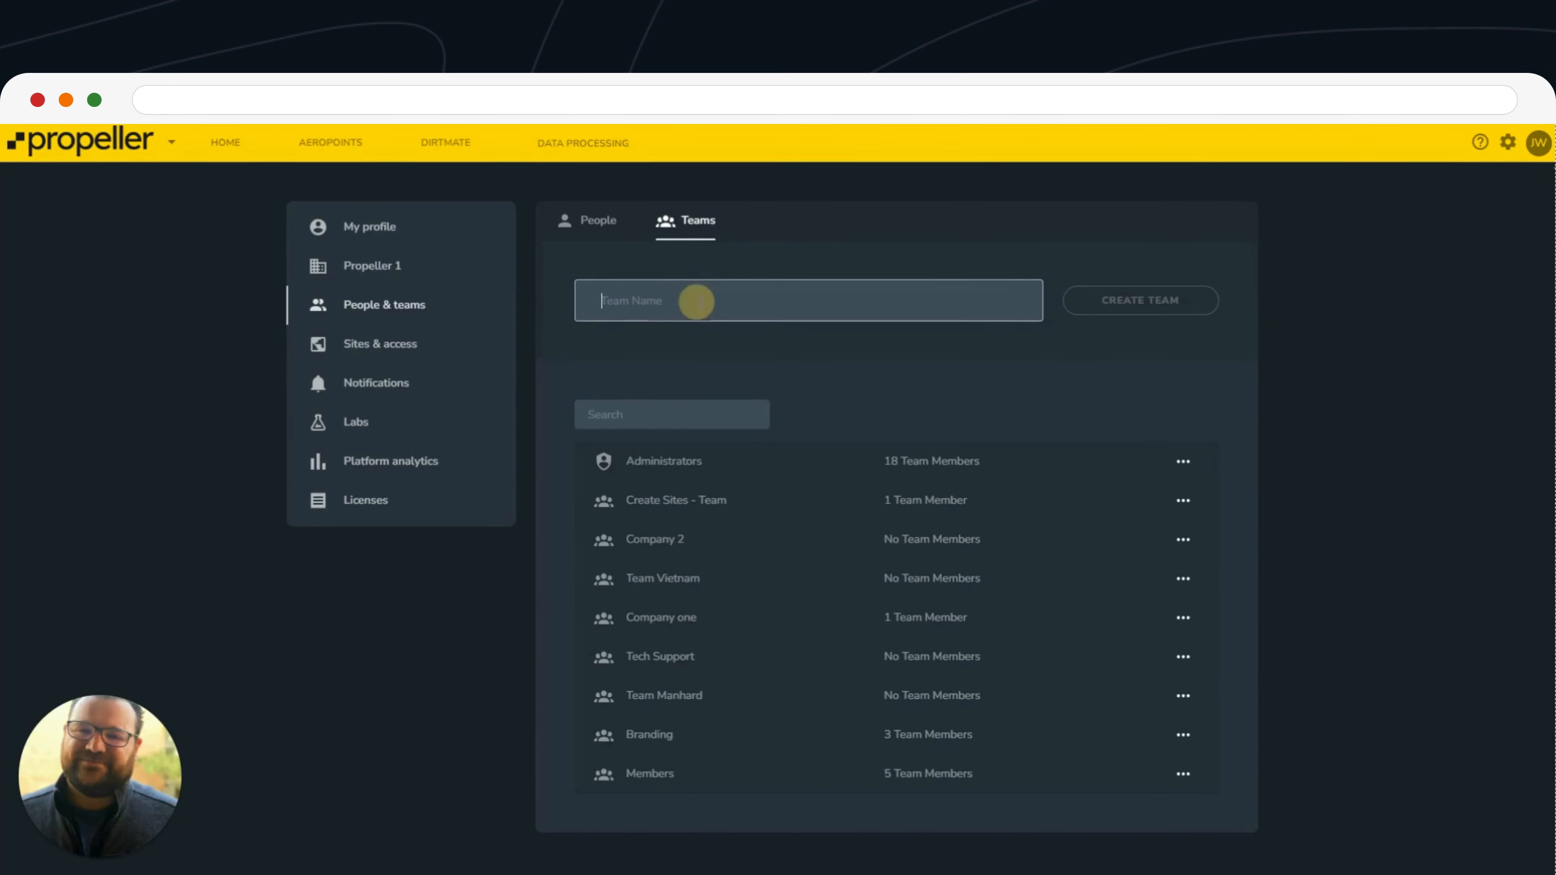
text(AB)
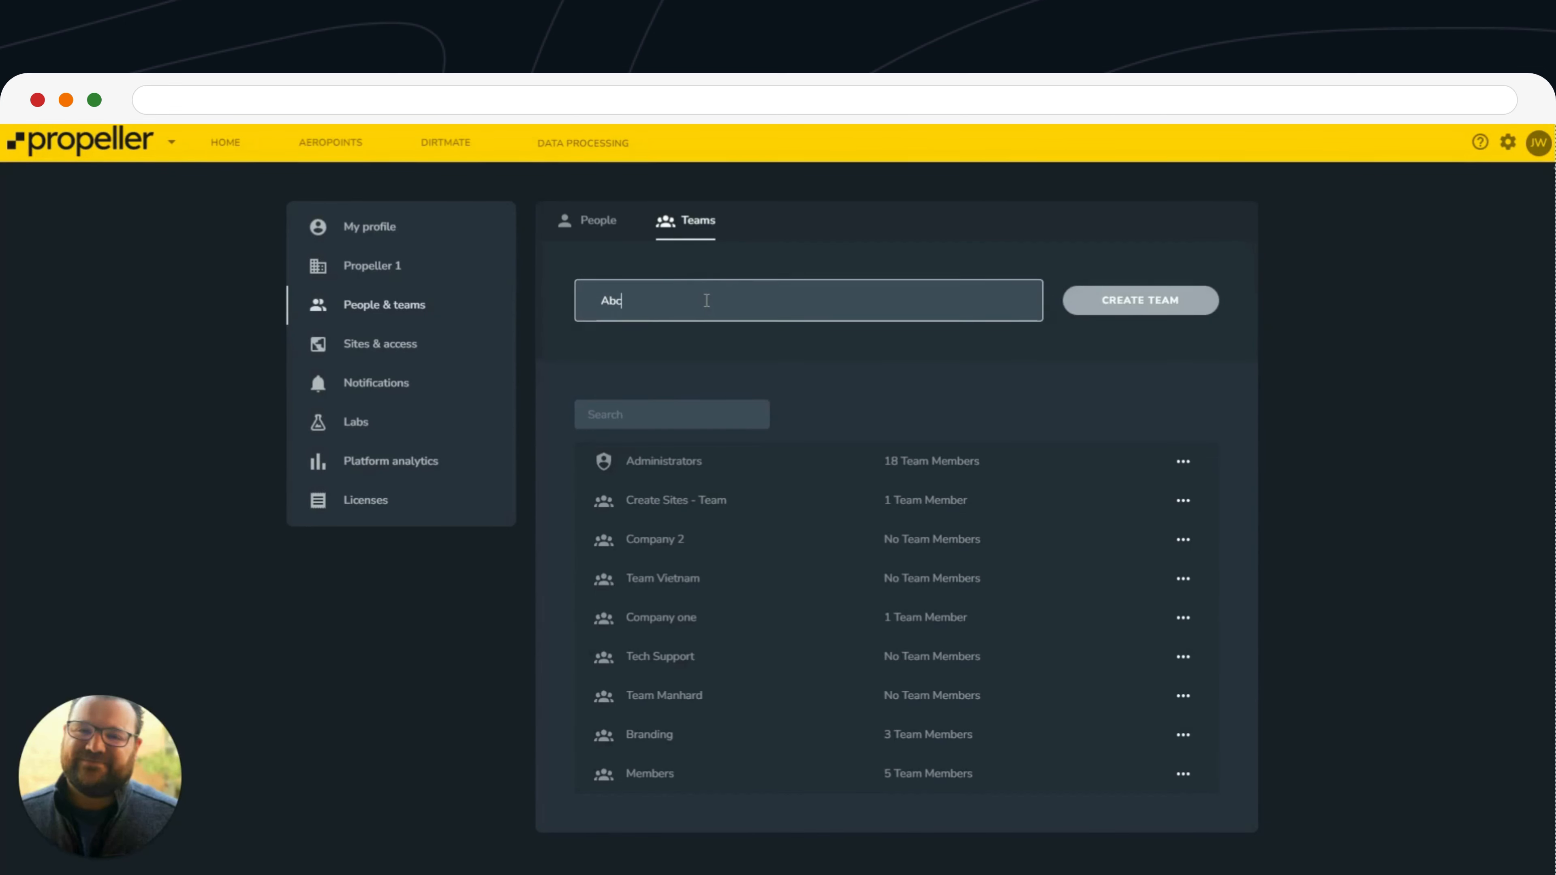
text(C Construction)
click(1138, 304)
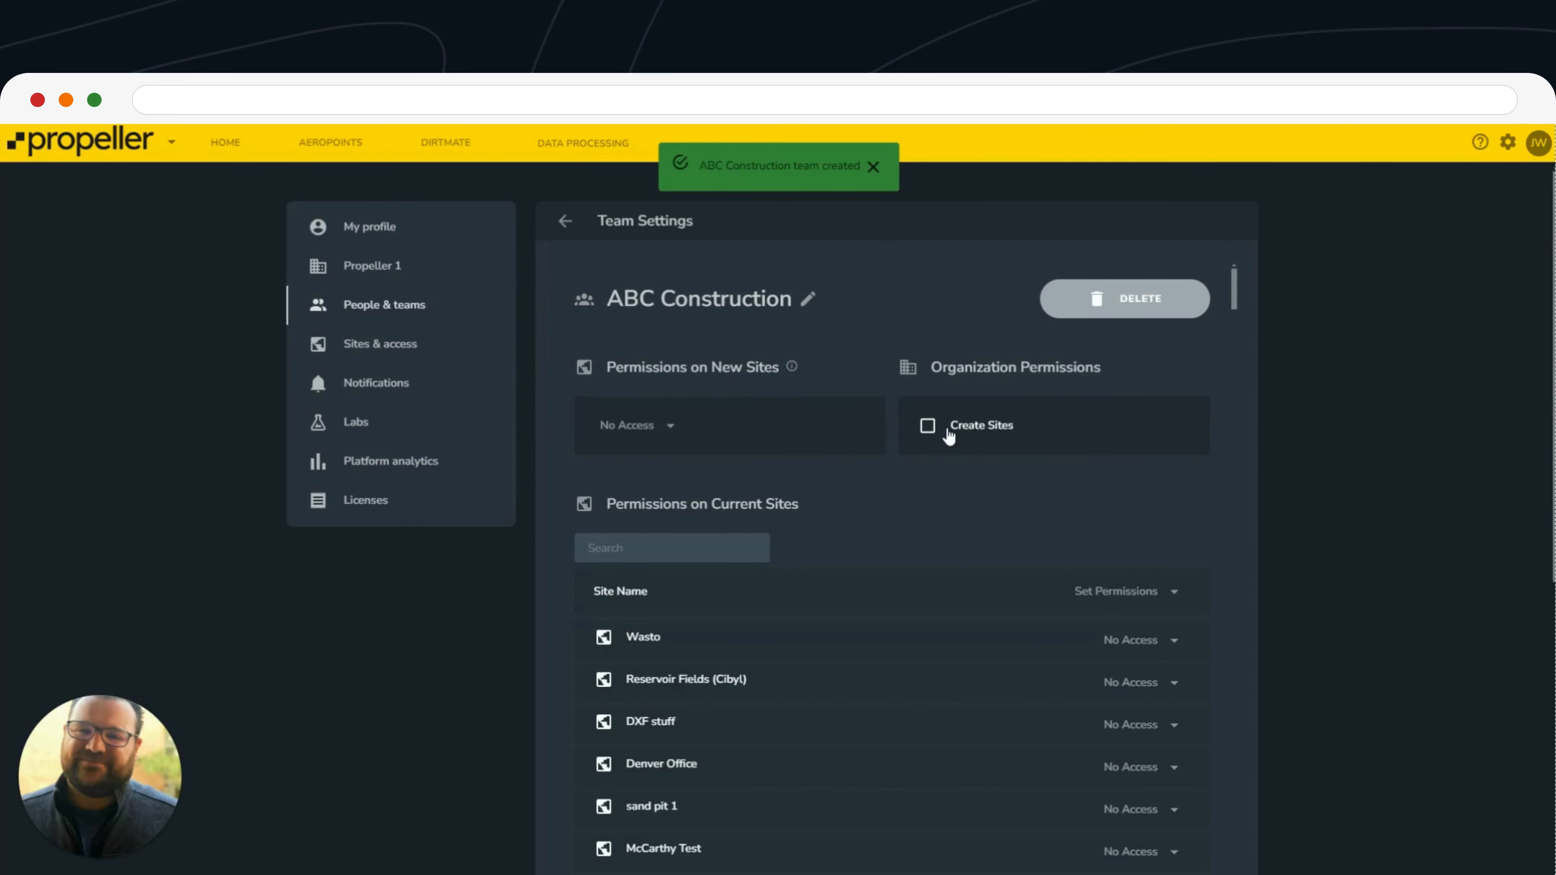
Give the ABC Construction team the View Map, Inspect and Export permissions on new sites
click(674, 428)
scroll(680, 502, down, 2)
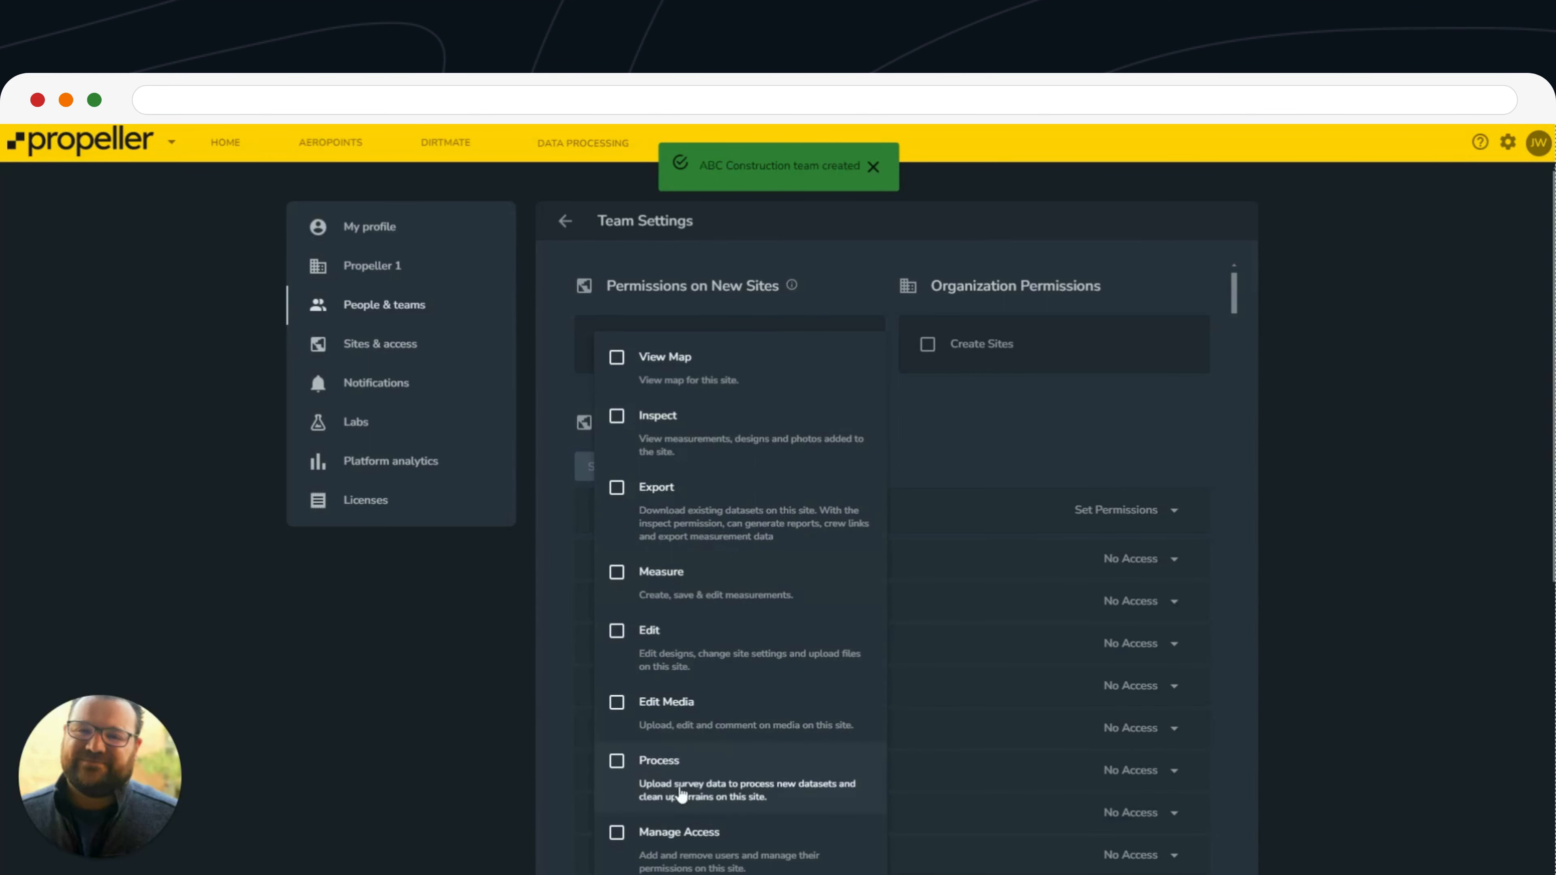
scroll(717, 852, down, 2)
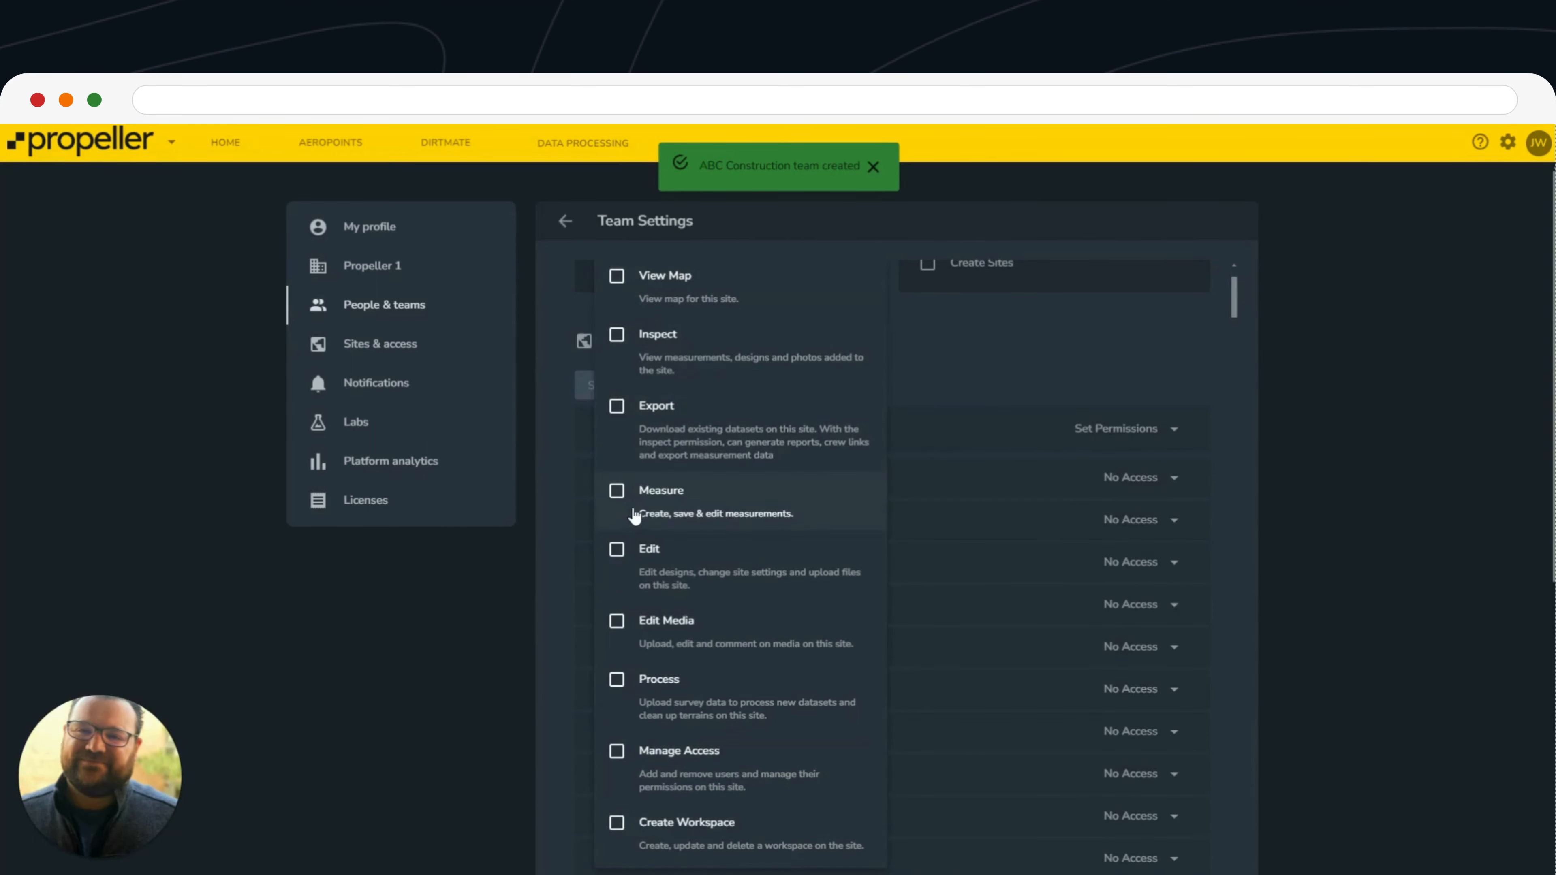
scroll(634, 461, up, 2)
click(616, 357)
click(616, 416)
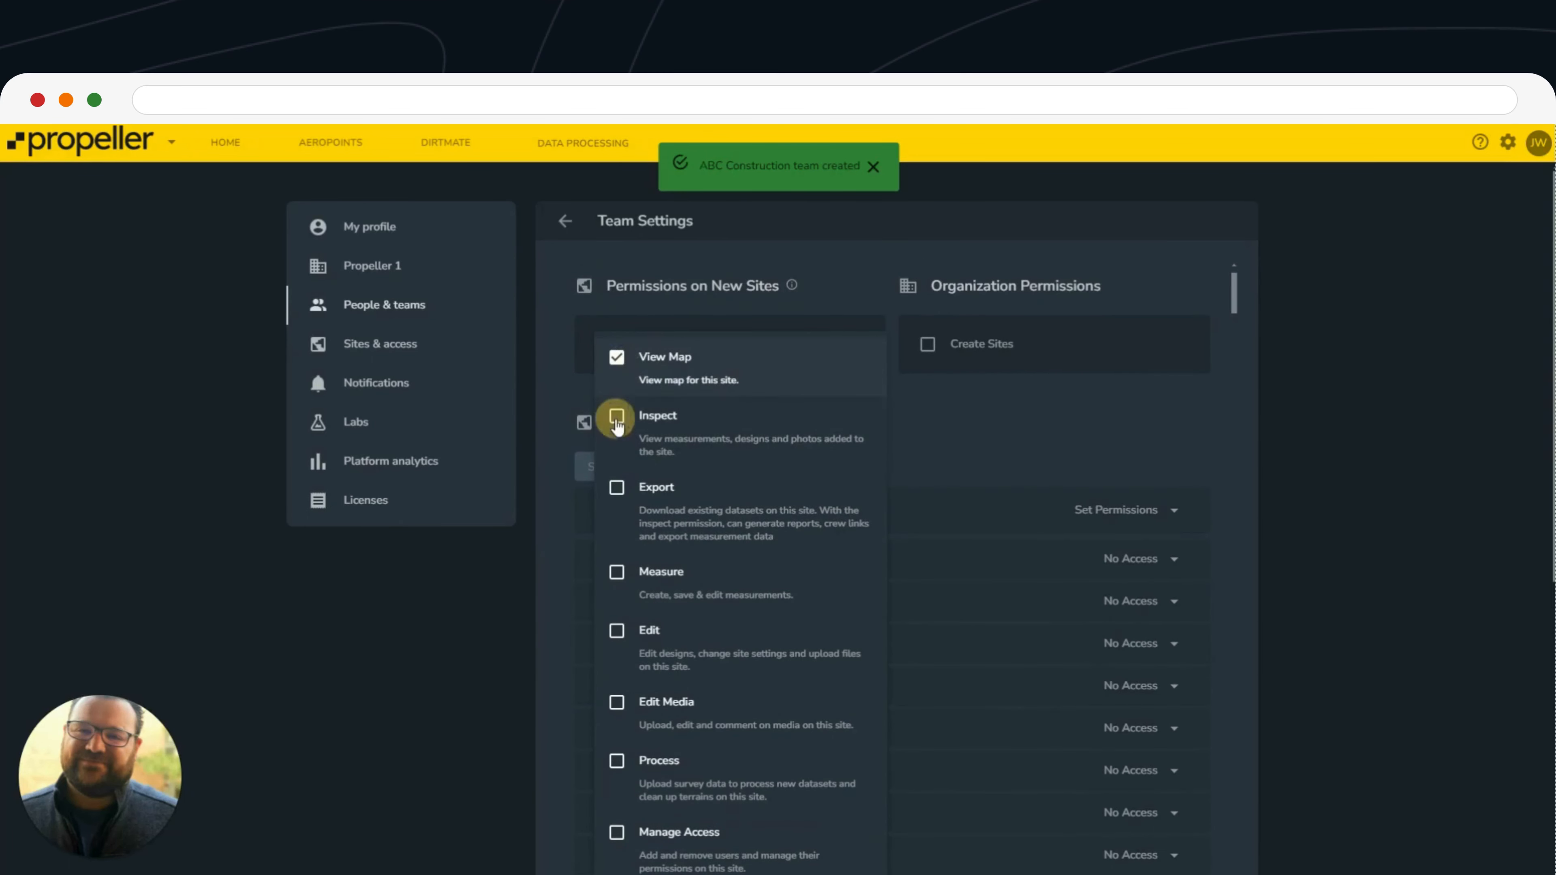
click(616, 488)
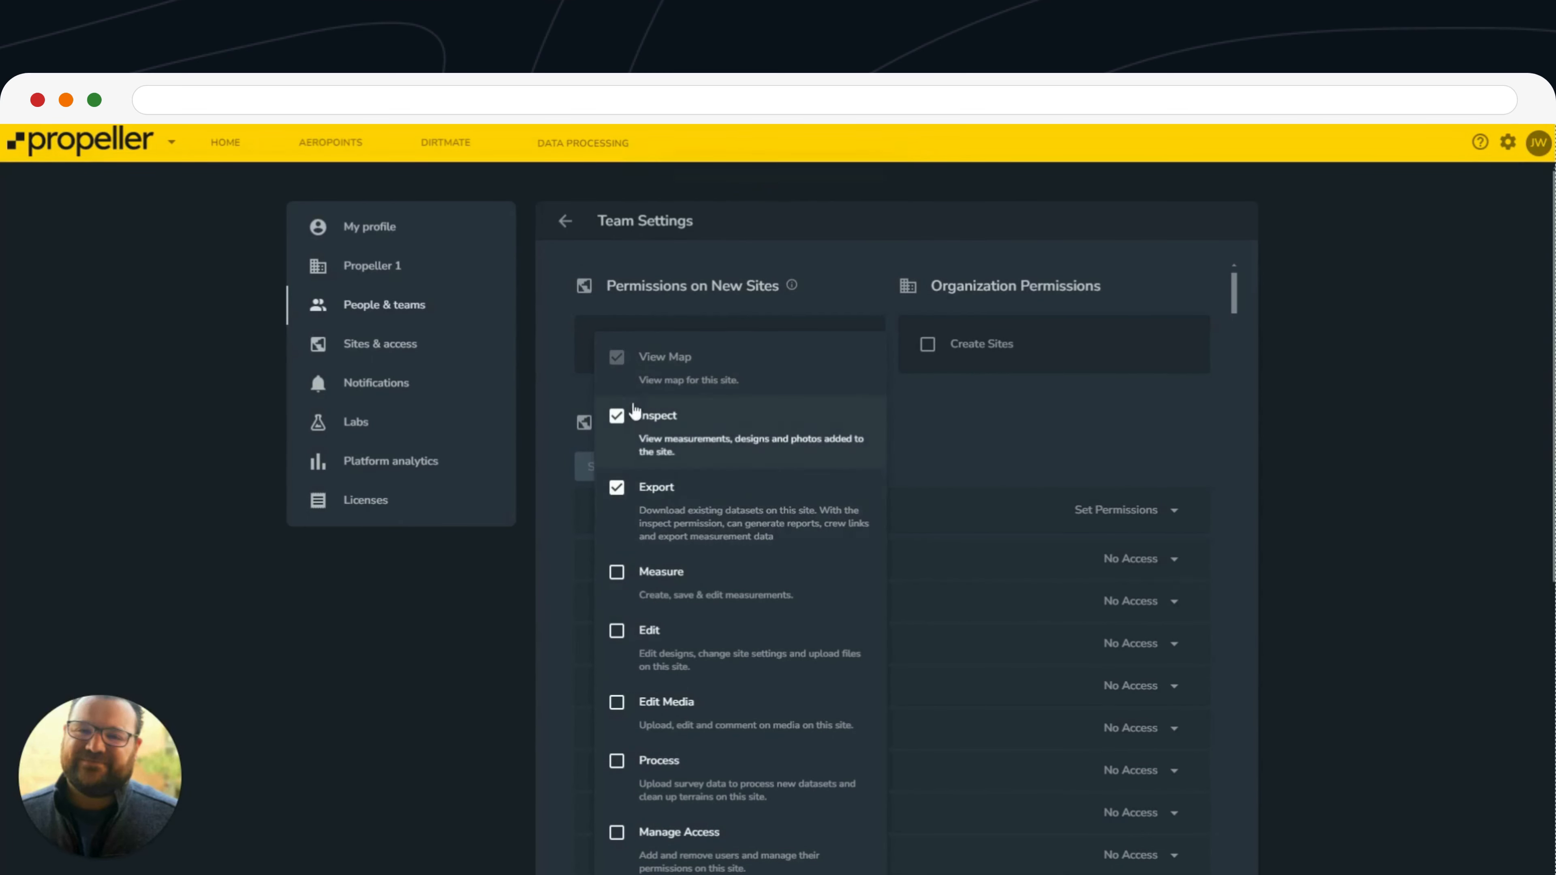
click(965, 428)
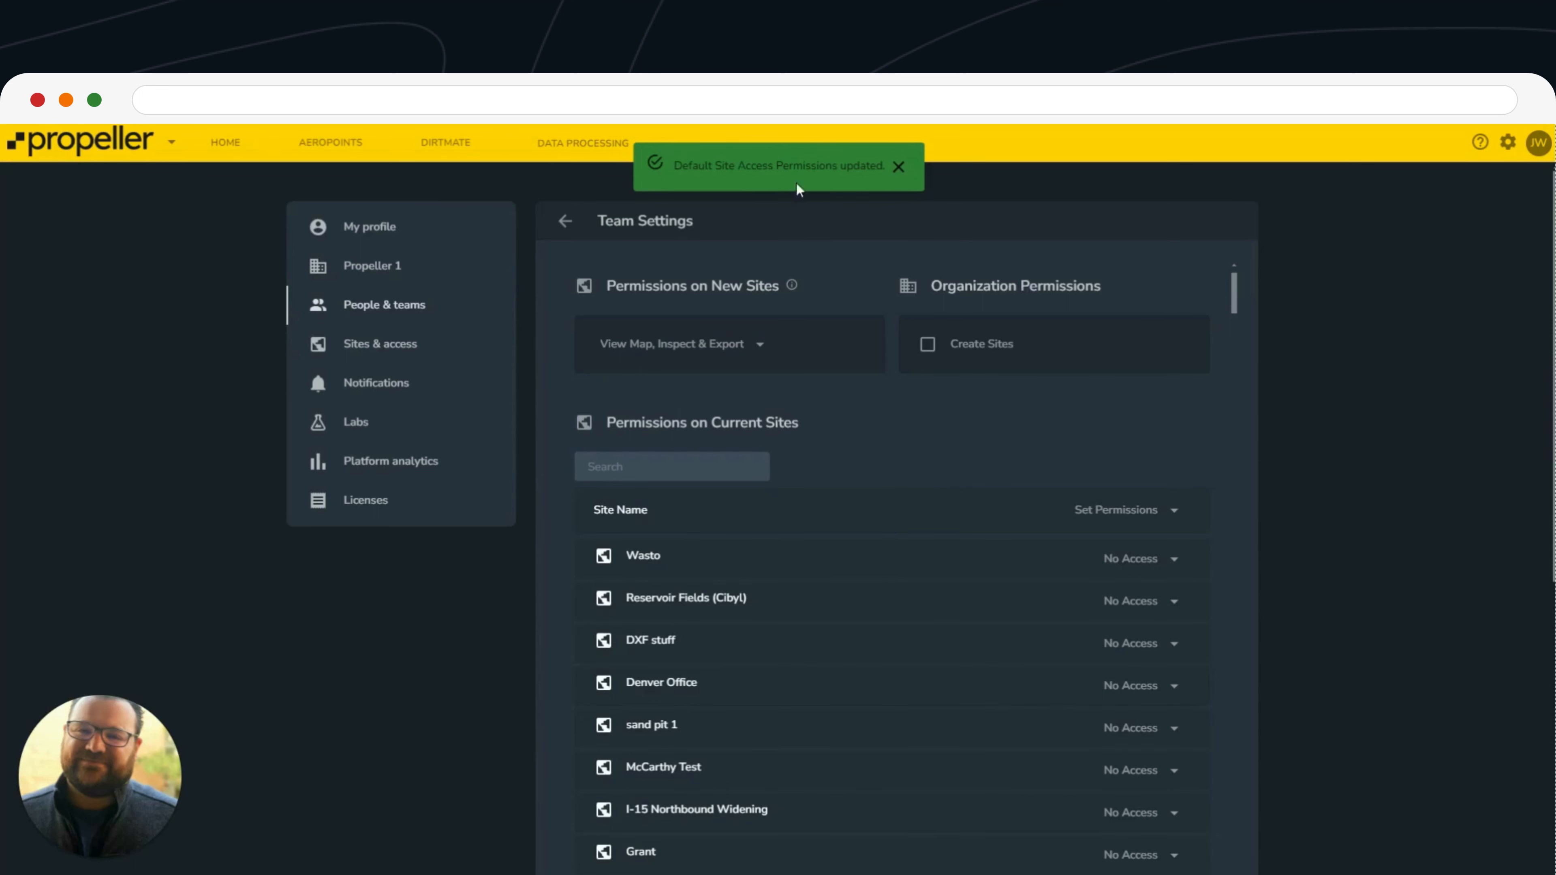
scroll(855, 409, down, 2)
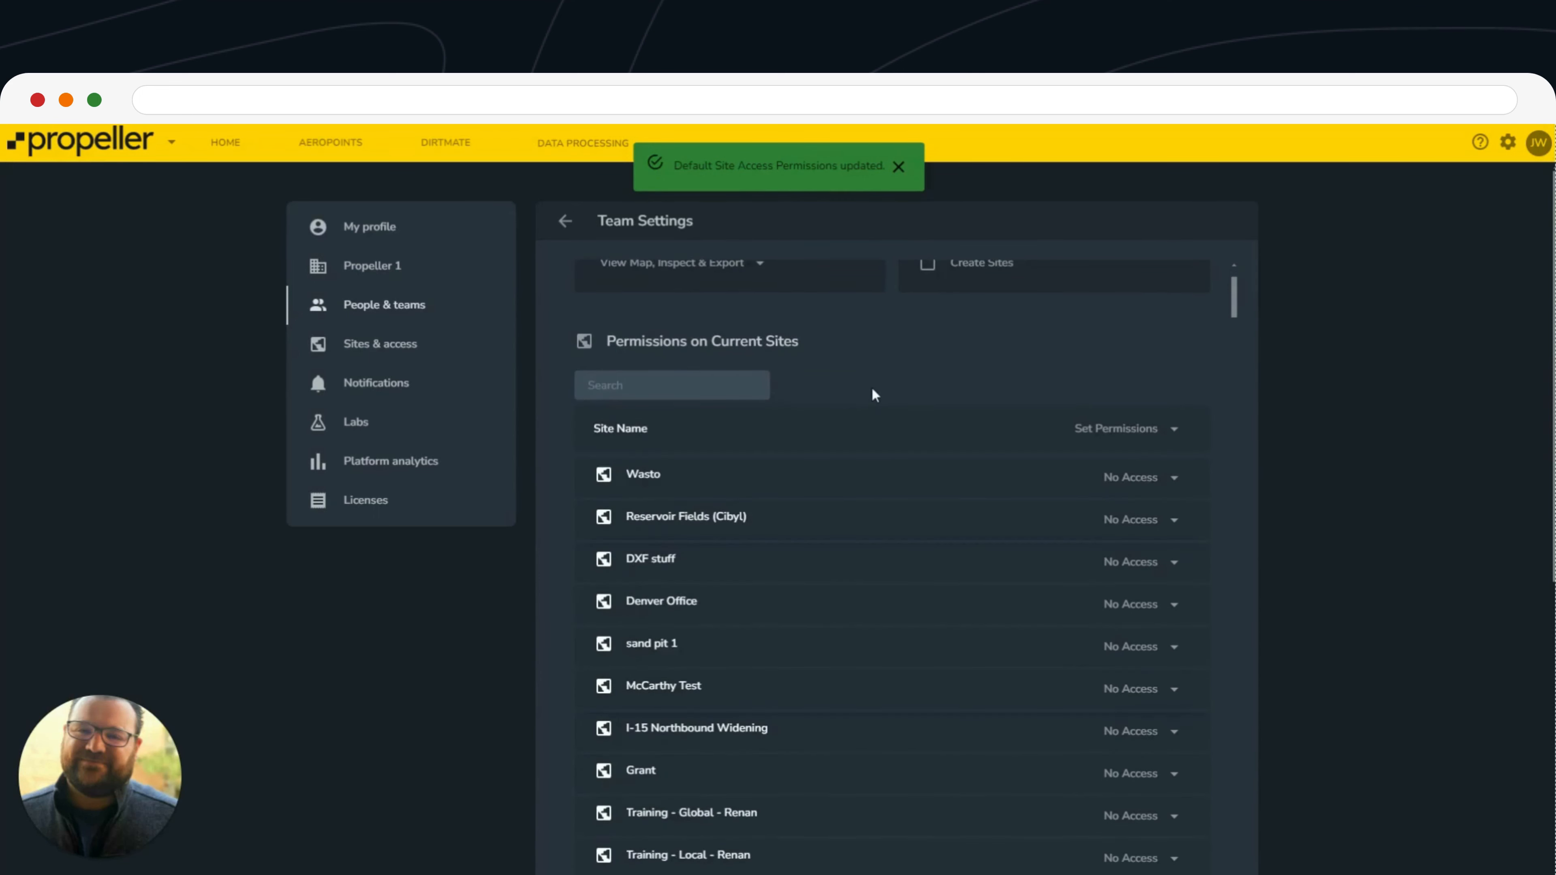
scroll(872, 390, up, 4)
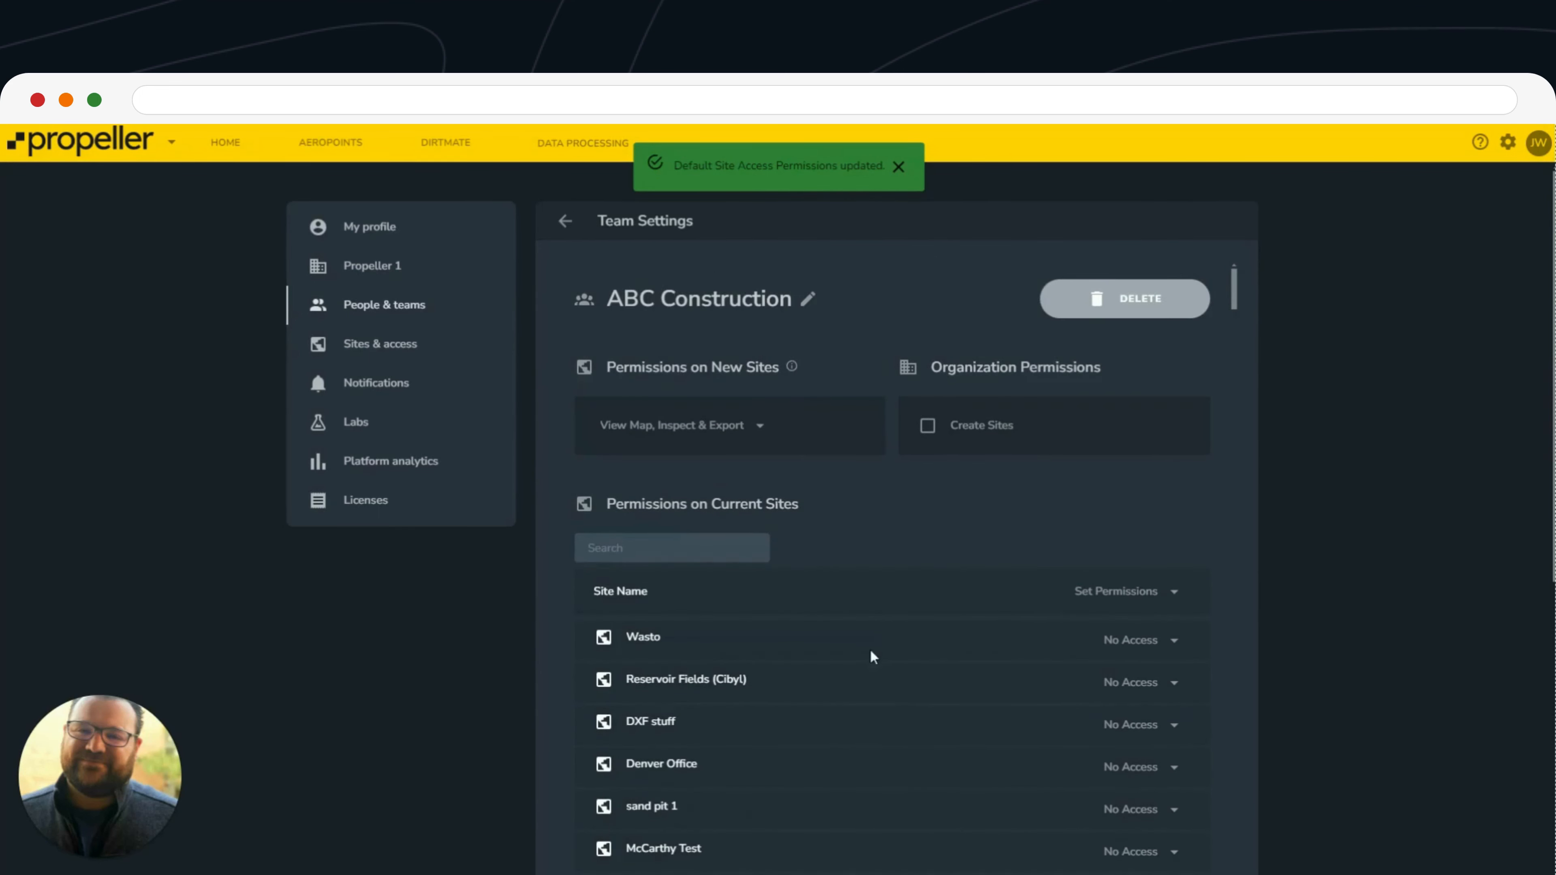
scroll(897, 654, down, 3)
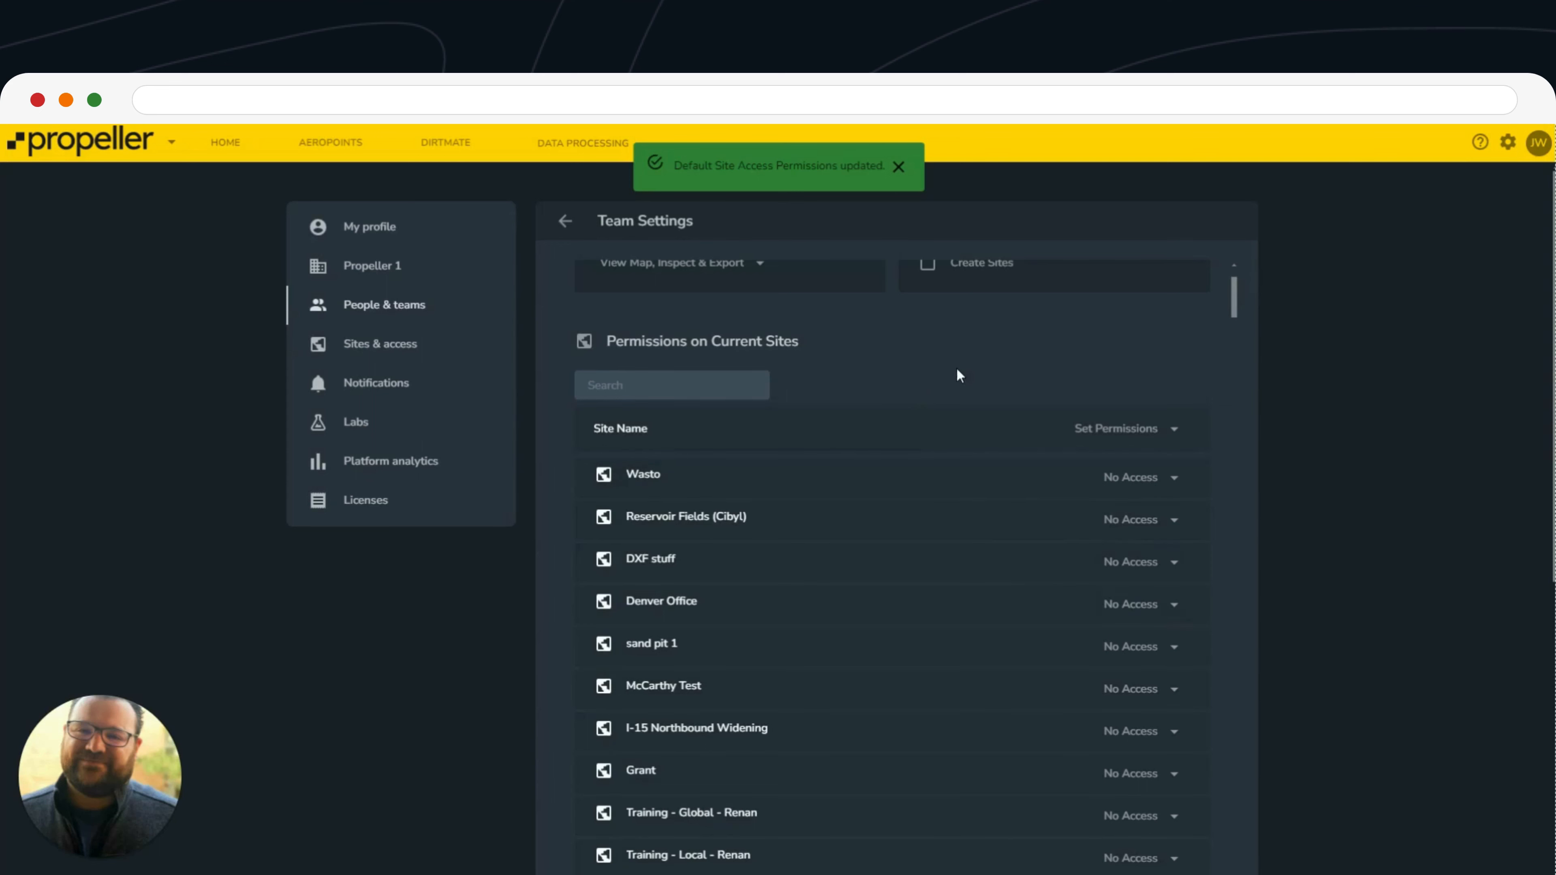
scroll(955, 372, up, 2)
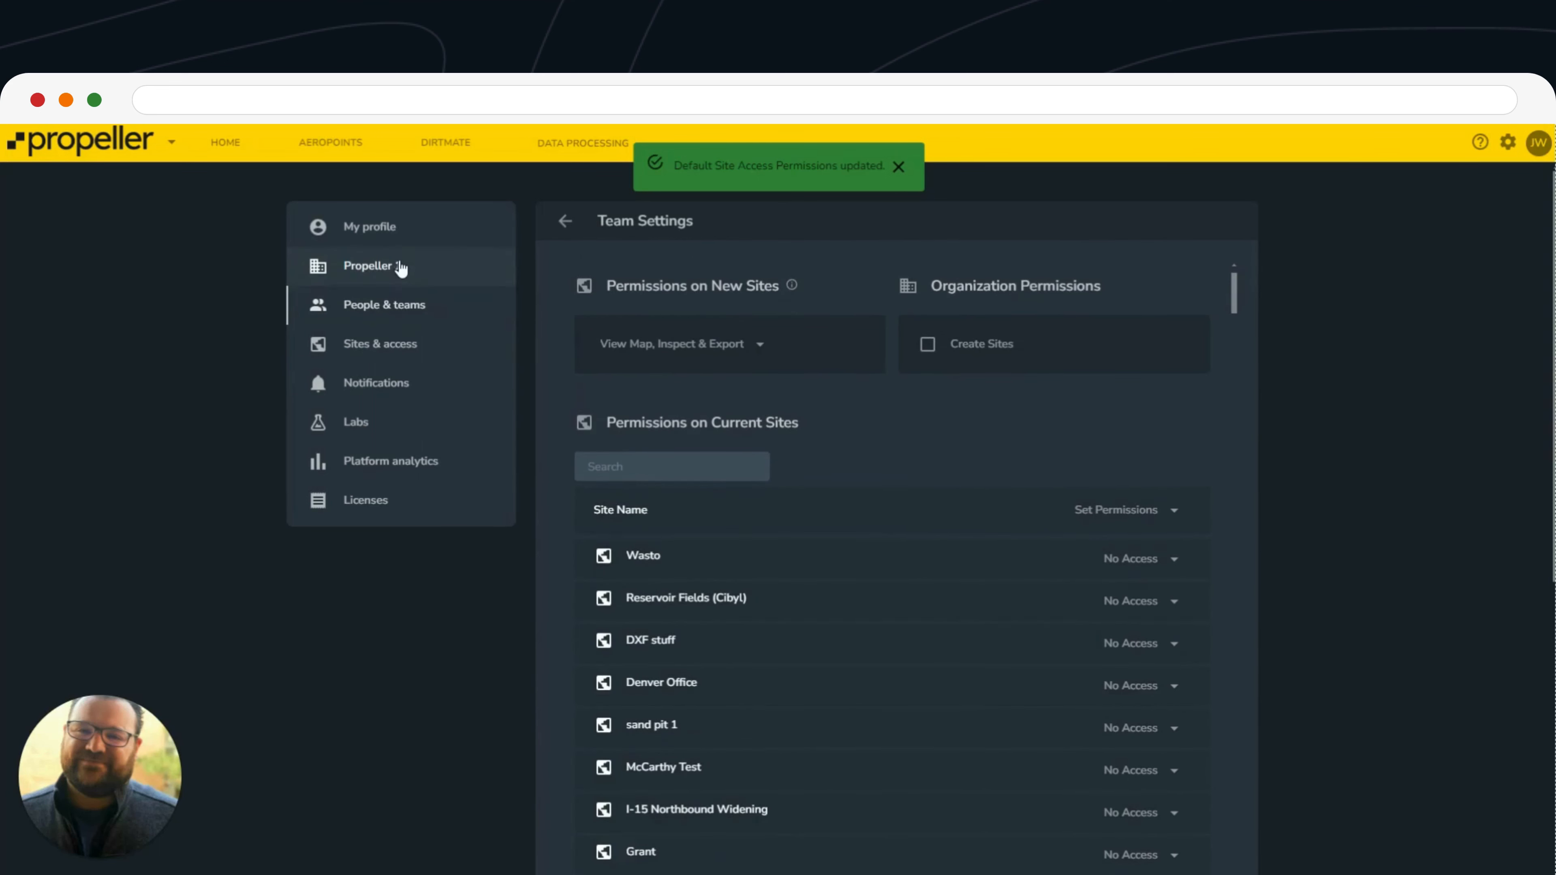
Return from the team settings to the people list and add four new people by pasting their e-mail addresses
click(565, 221)
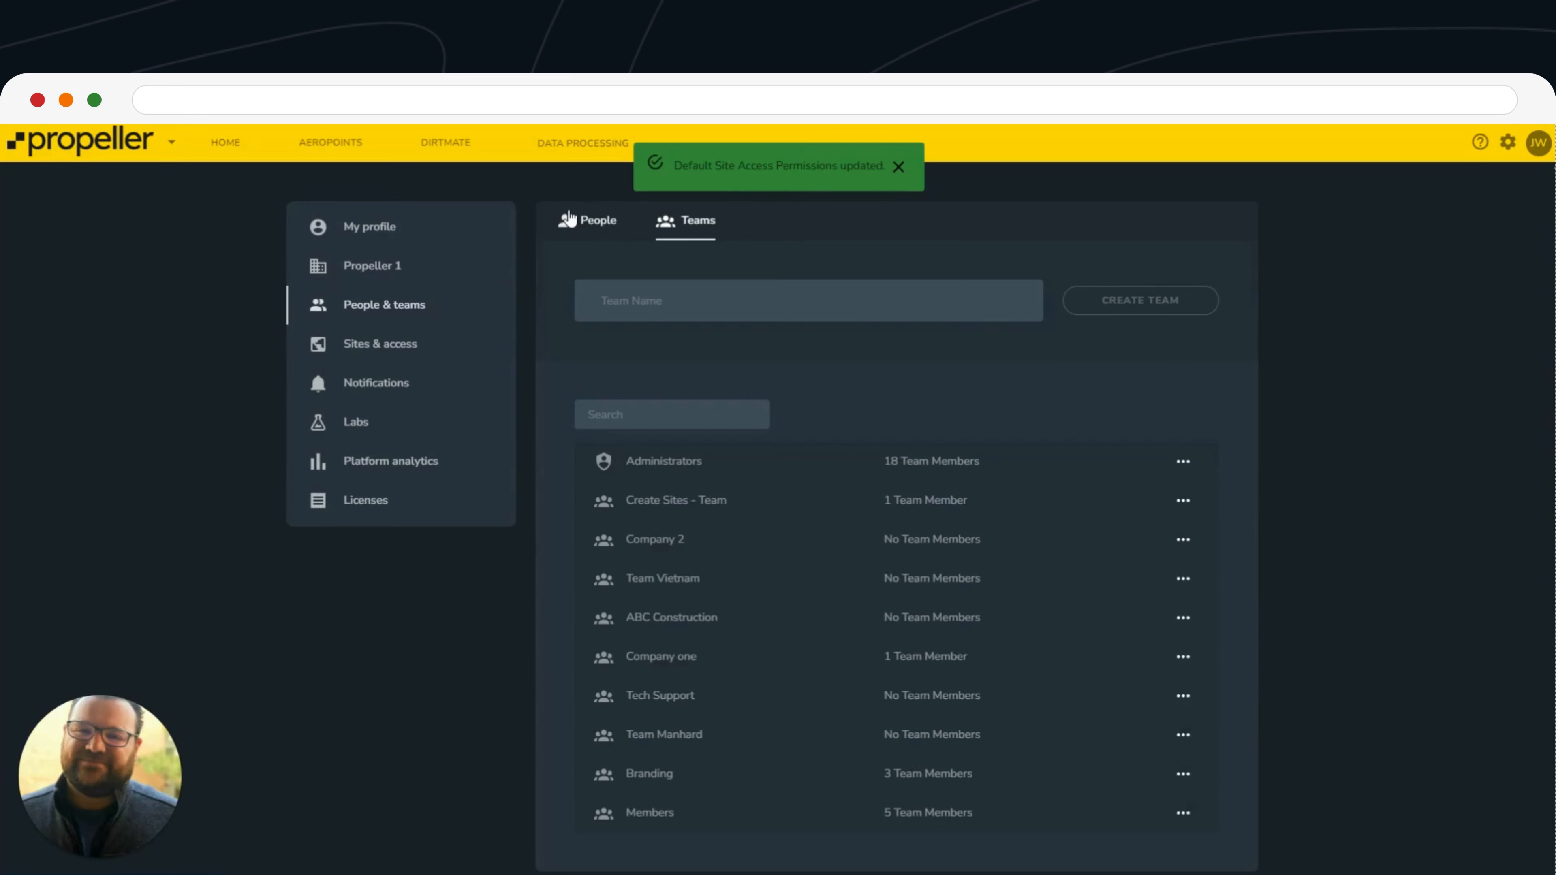
click(592, 219)
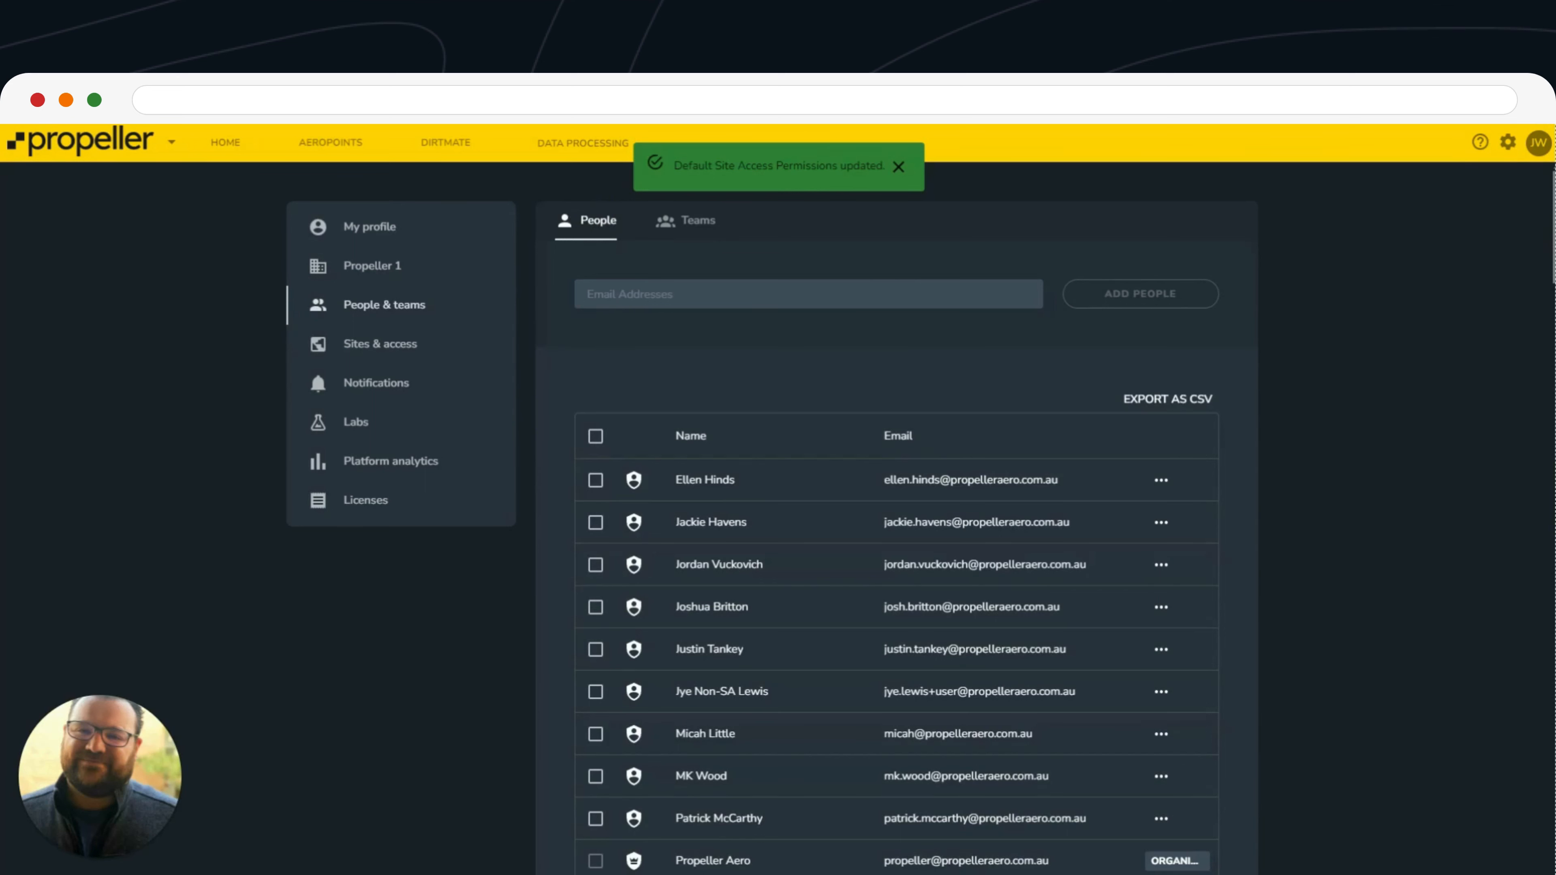
click(680, 293)
key(ctrl+v)
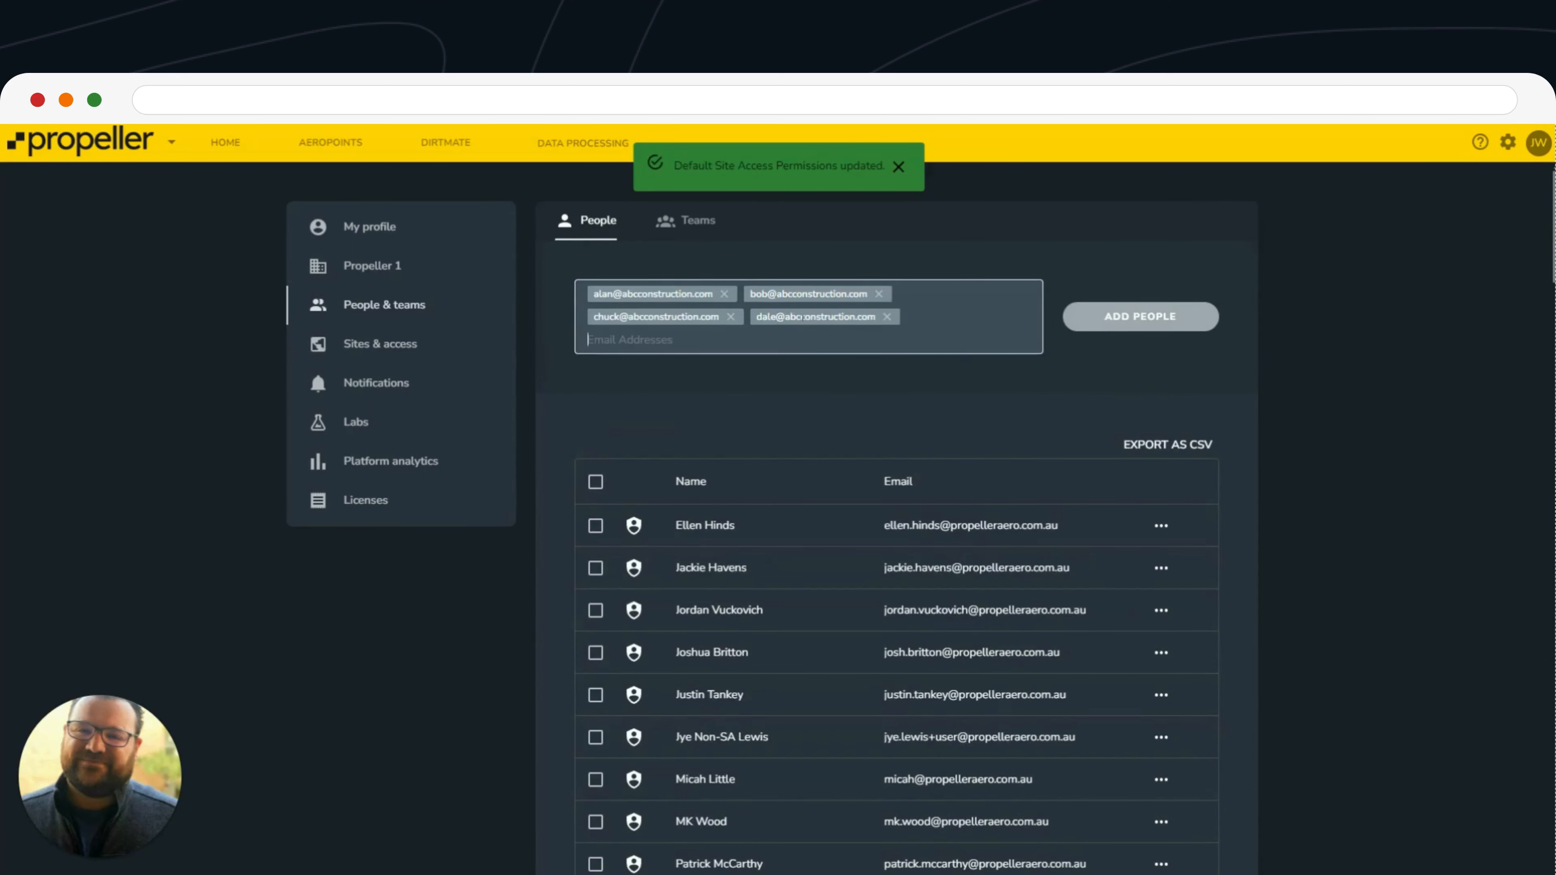
click(1137, 315)
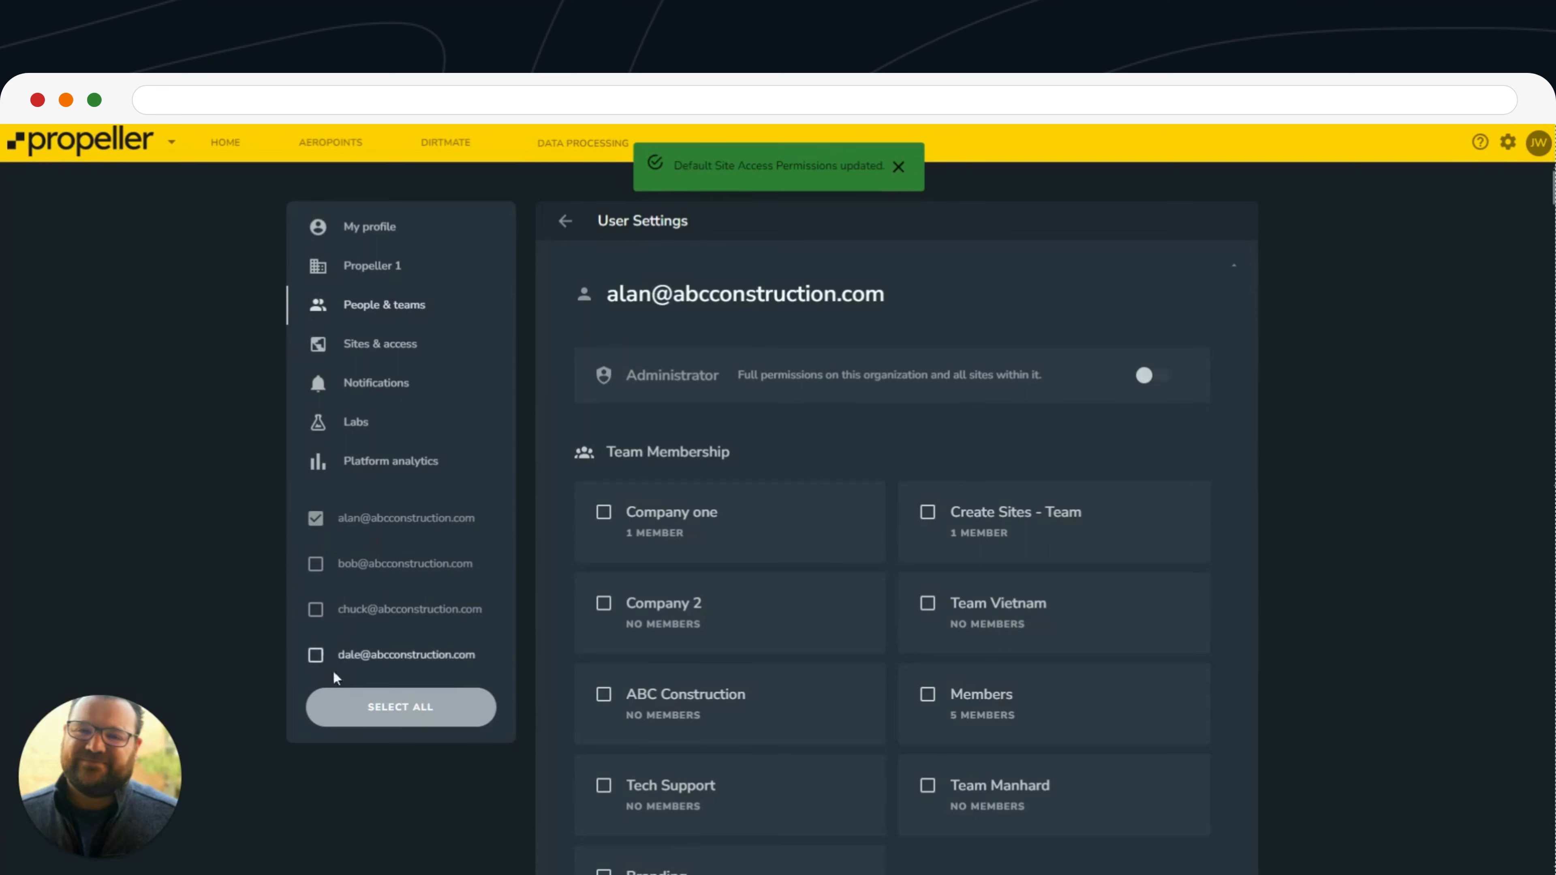
Assign all four new people to the ABC Construction team and send their invitations
click(399, 704)
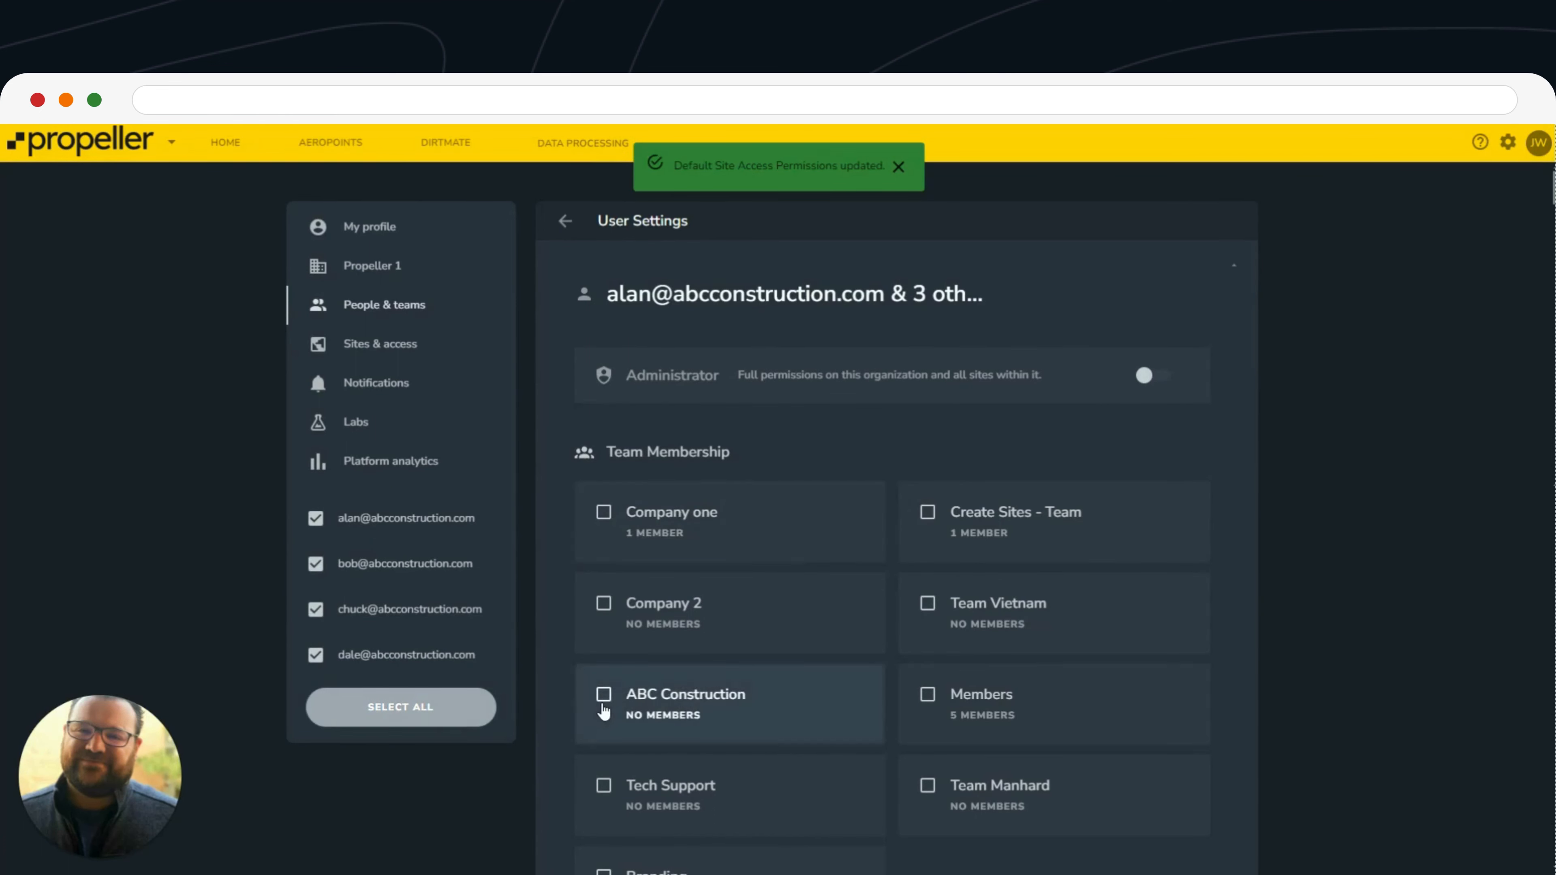
click(707, 711)
scroll(711, 699, down, 5)
scroll(936, 622, down, 10)
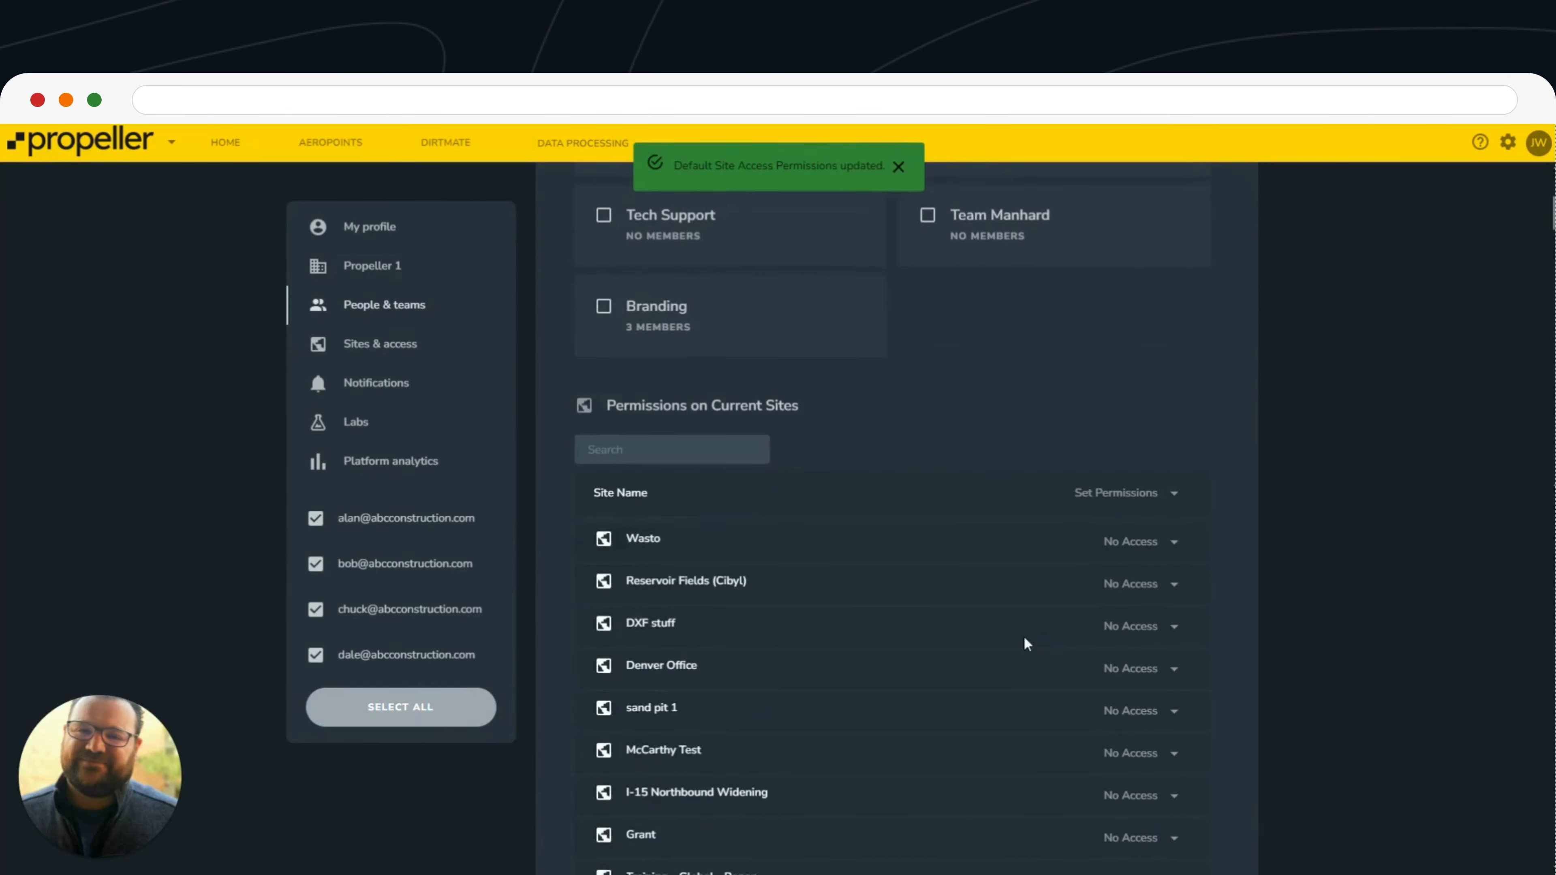
scroll(1244, 528, down, 20)
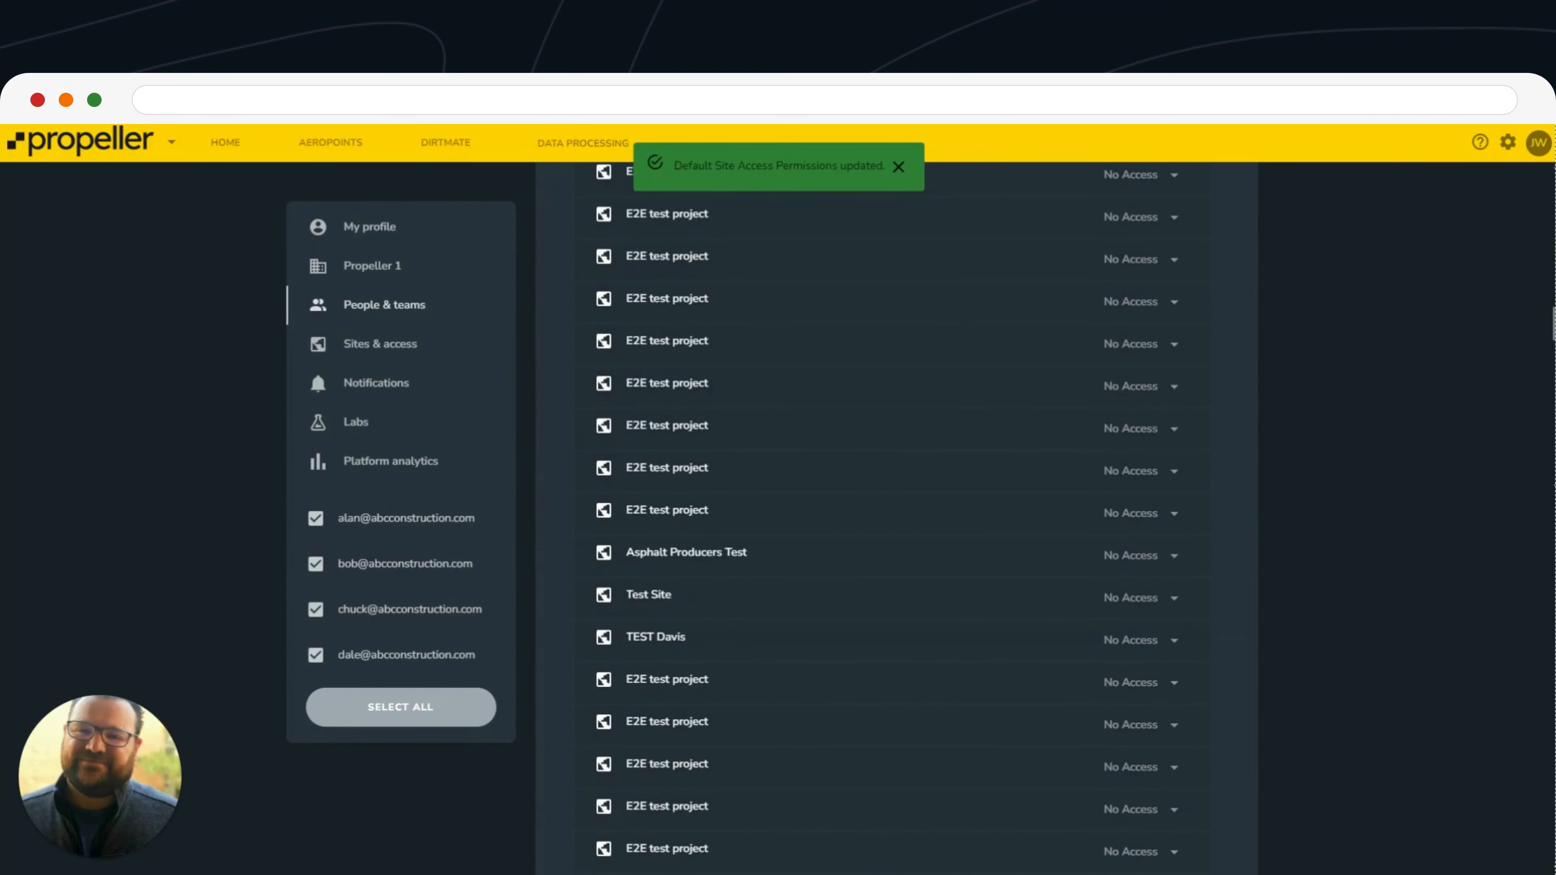
scroll(1552, 325, down, 2)
drag(1551, 325, 1552, 698)
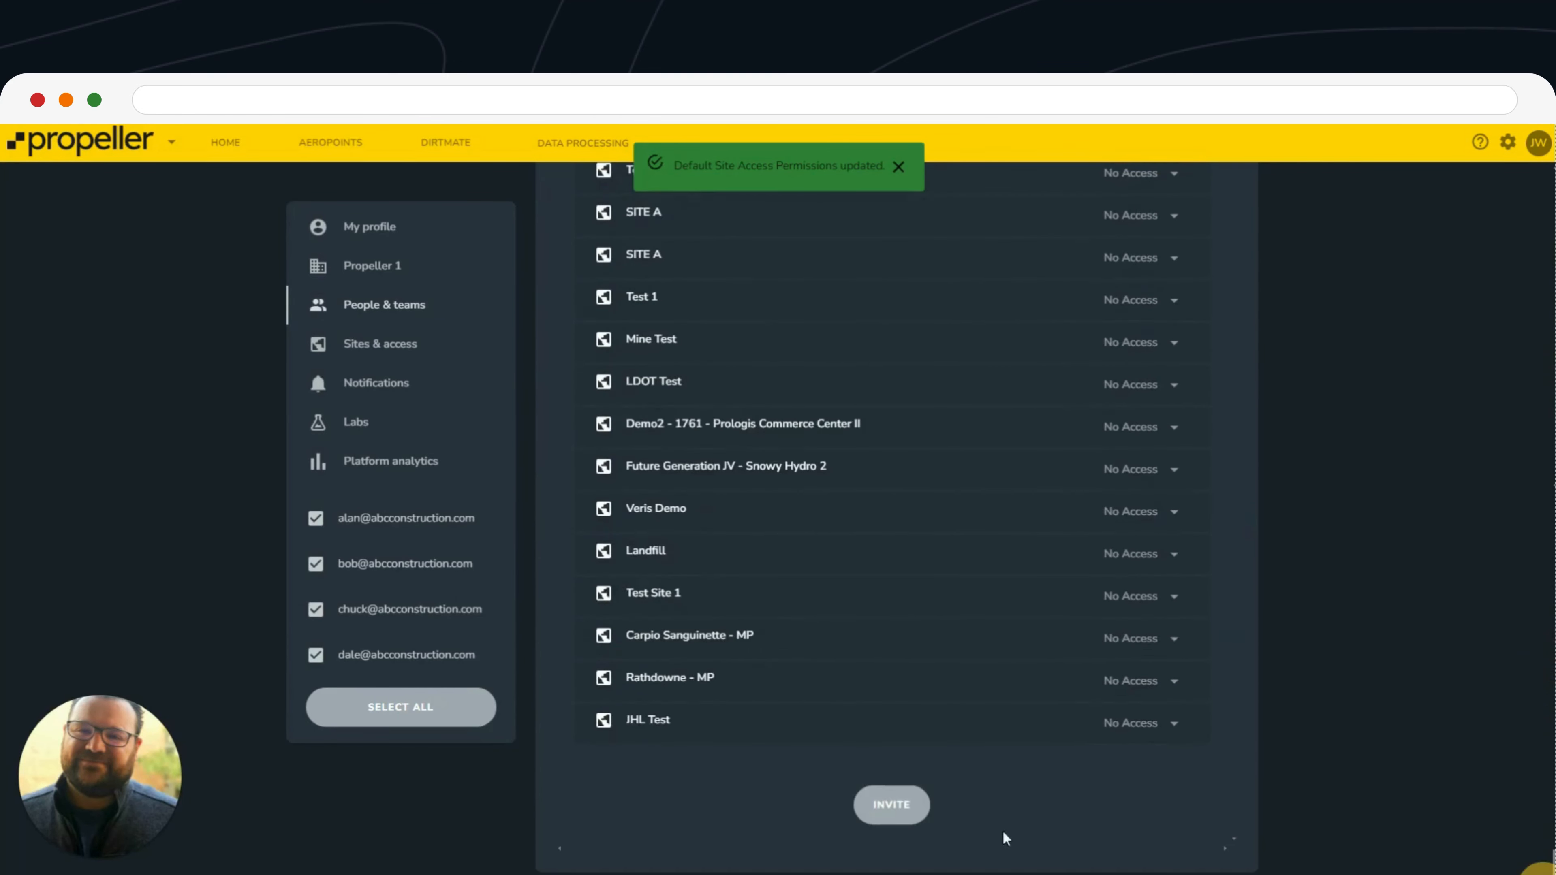
click(906, 809)
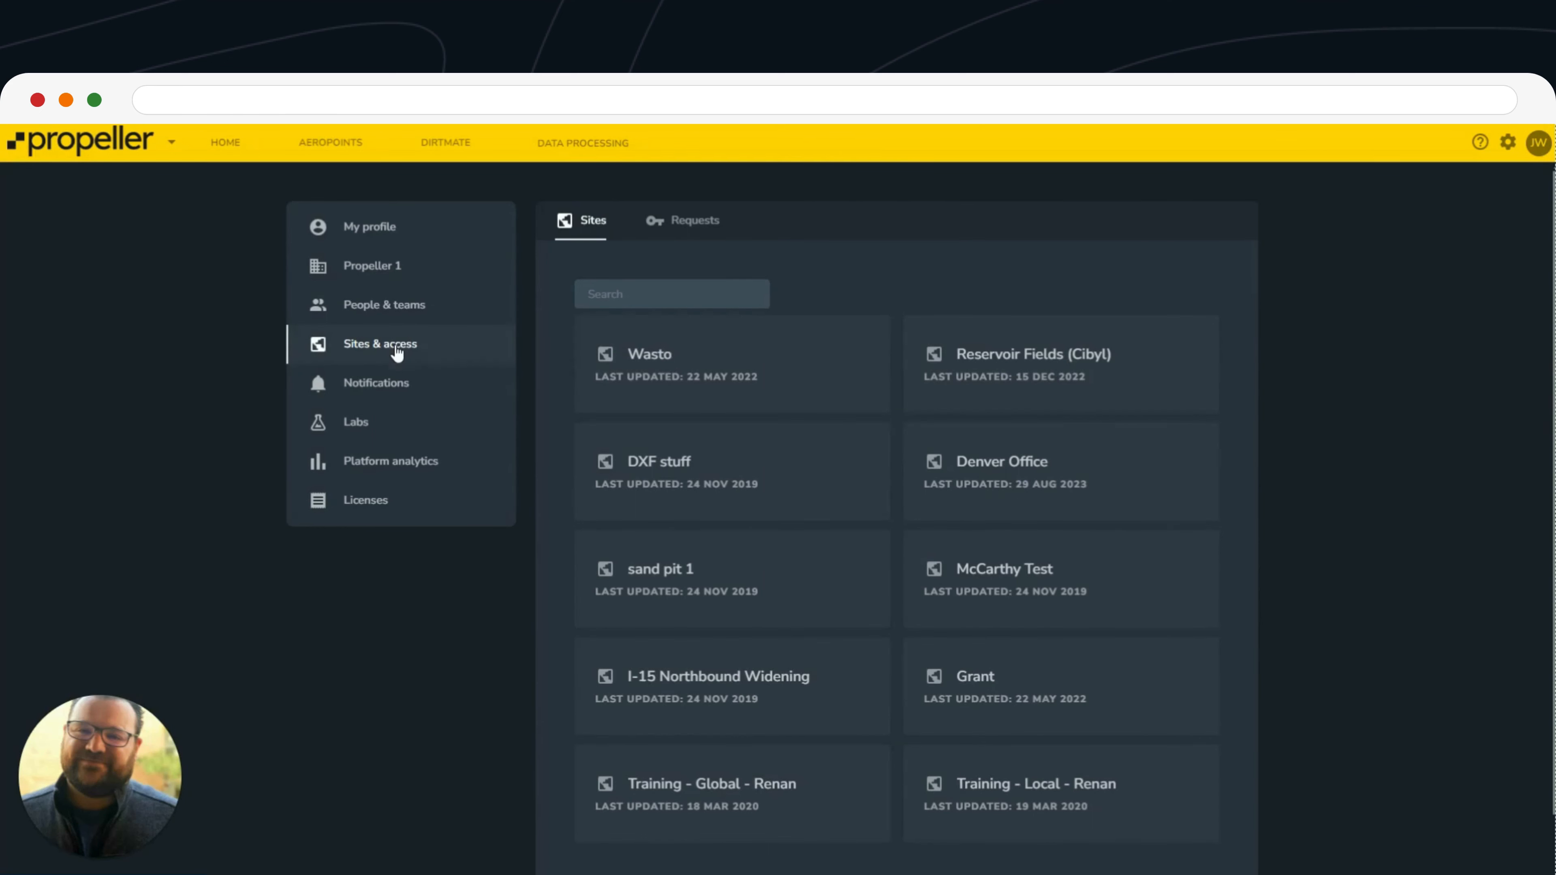
Add the Edit Media permission to the invite link of the I-15 Northbound Widening site and copy the link
click(723, 698)
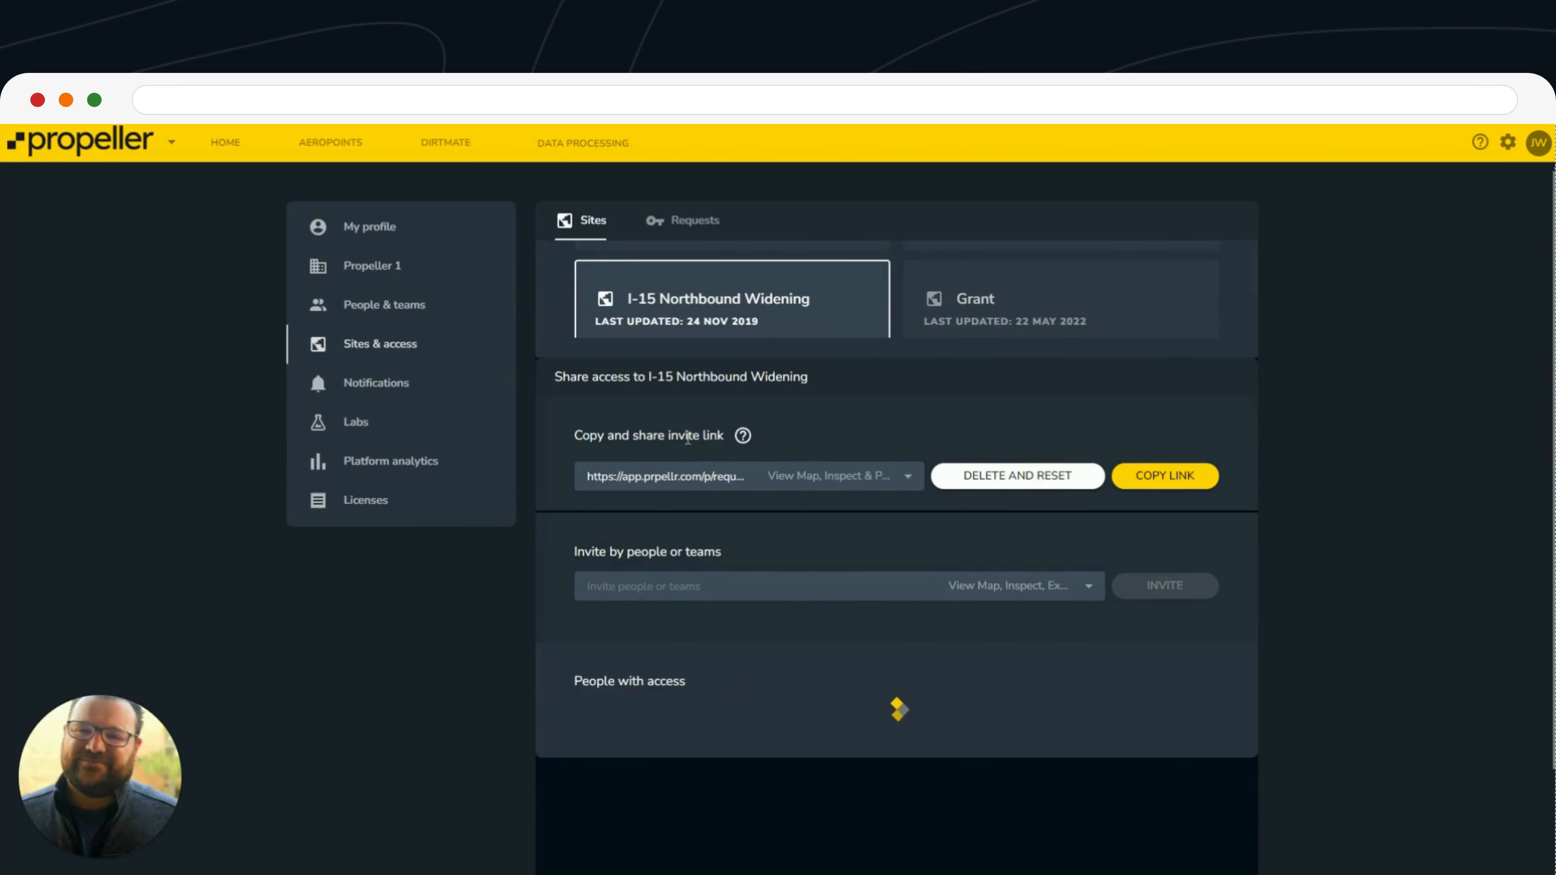
click(894, 477)
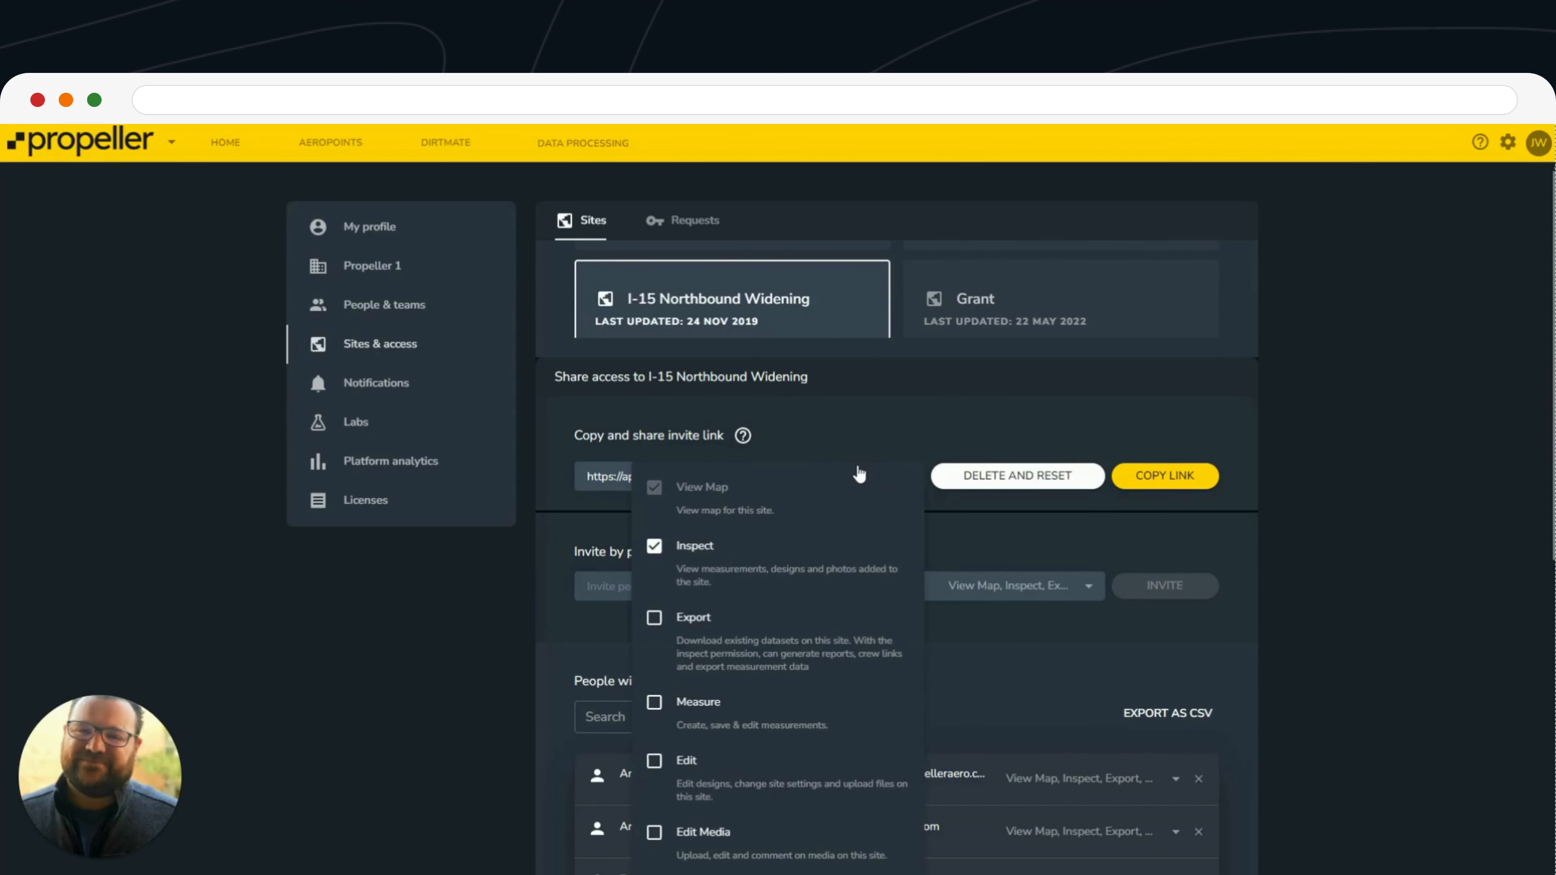
scroll(825, 493, down, 1)
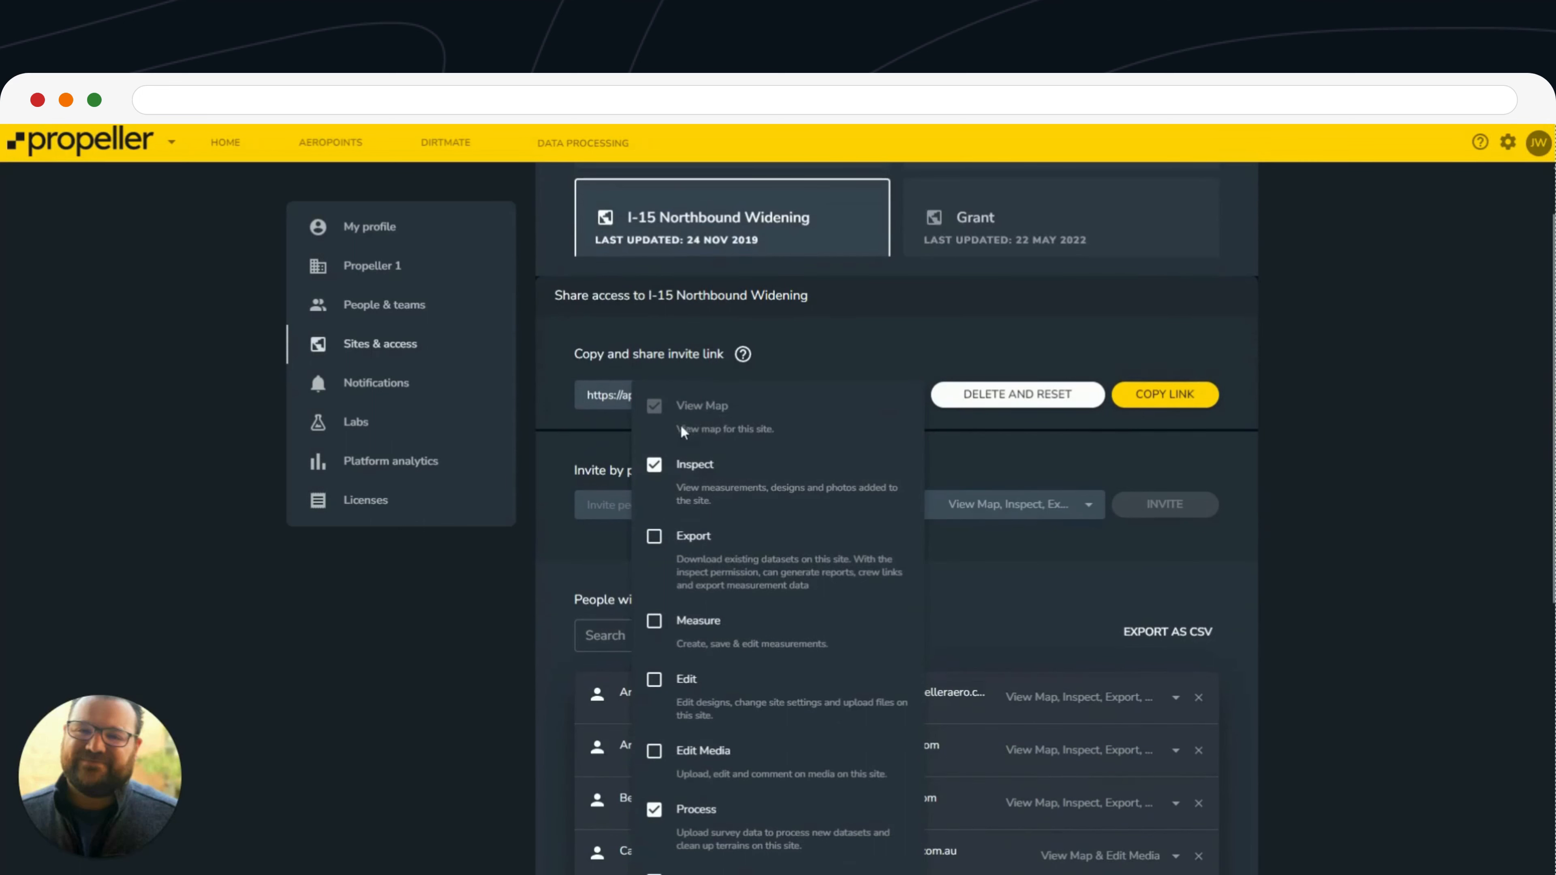
scroll(721, 503, down, 2)
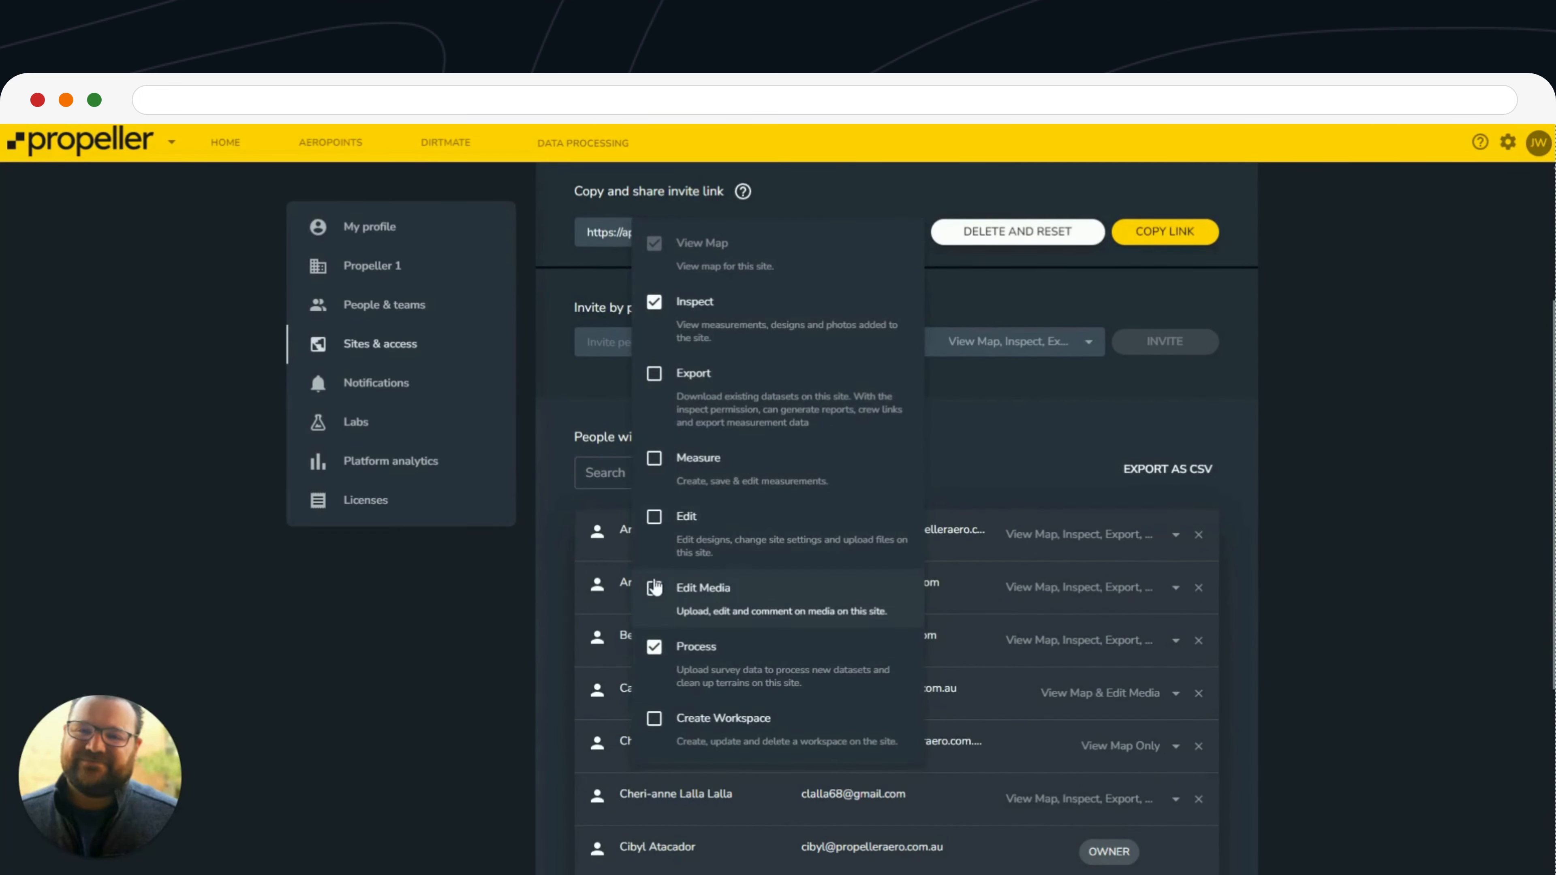
click(720, 601)
scroll(741, 622, up, 1)
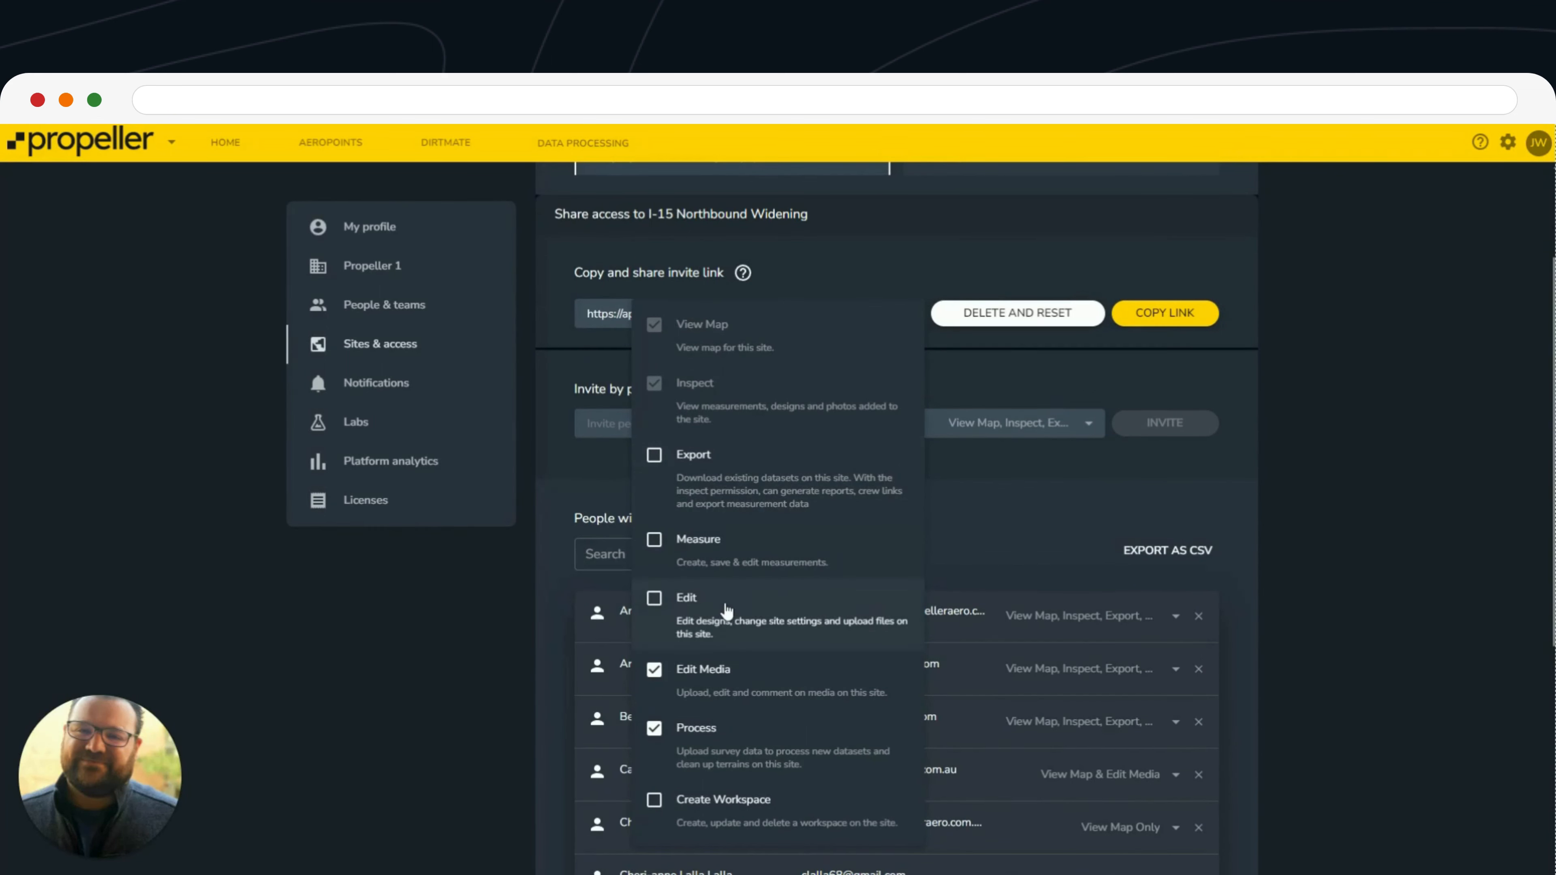
click(894, 276)
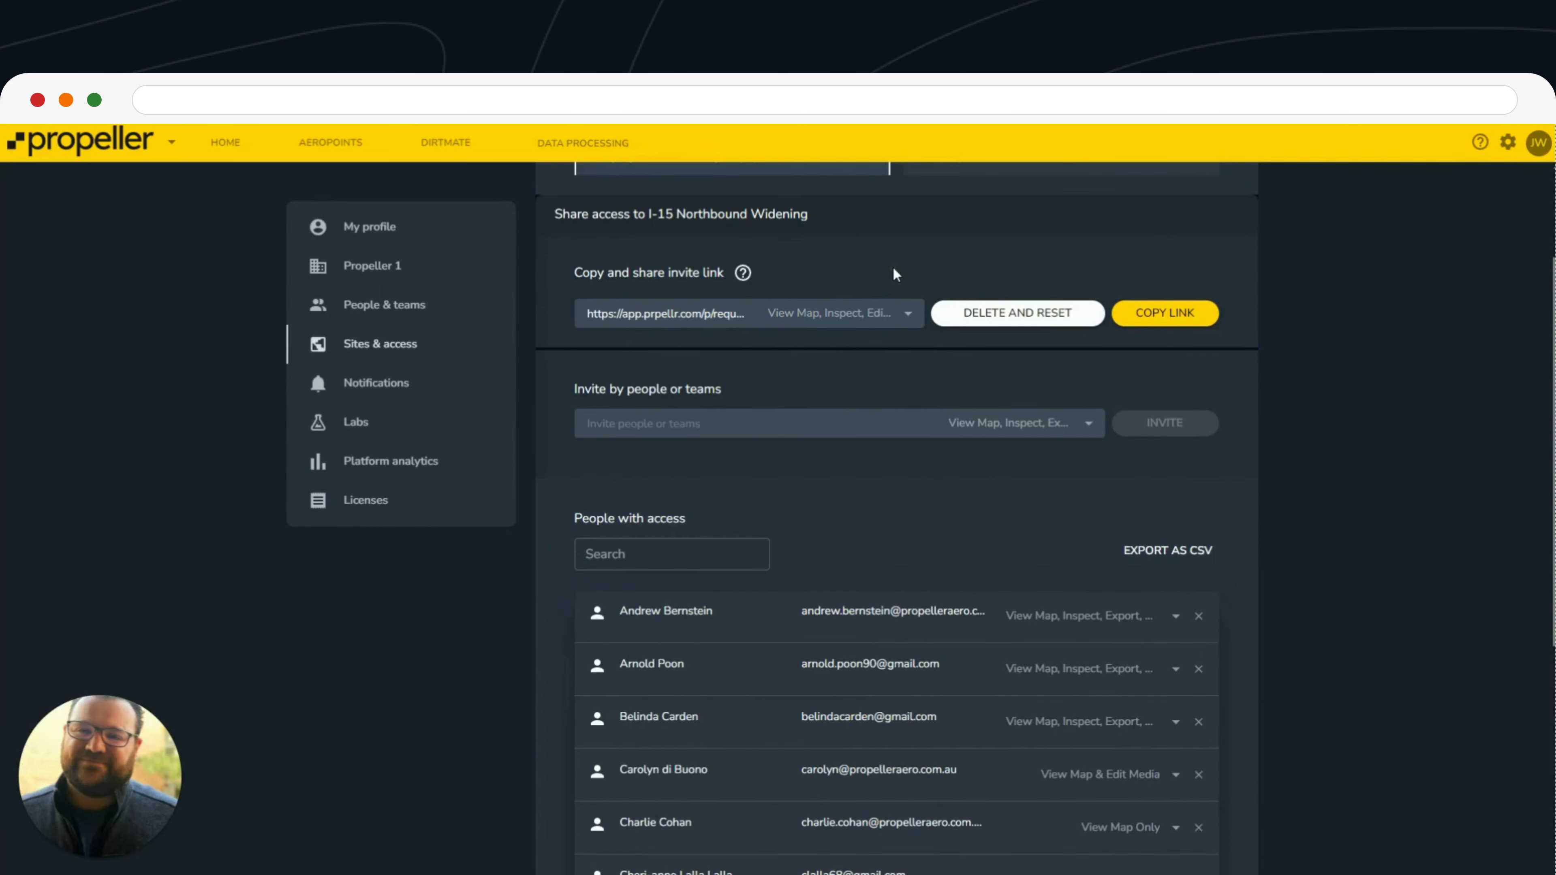
click(1170, 311)
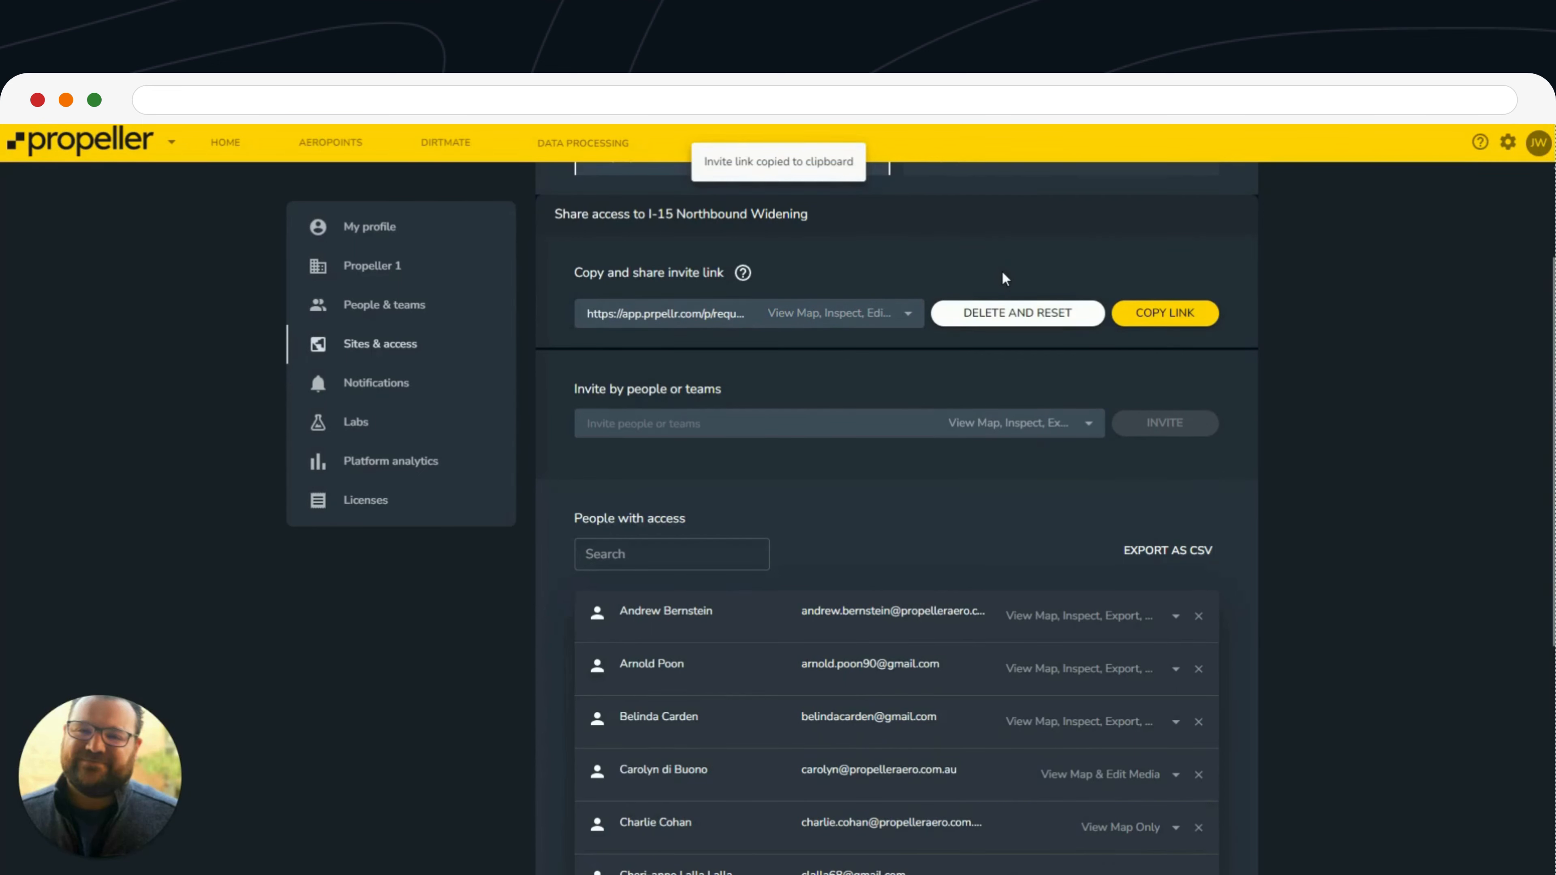
Choose the ABC Construction team as the invitee for the I-15 Northbound Widening site
scroll(870, 312, up, 2)
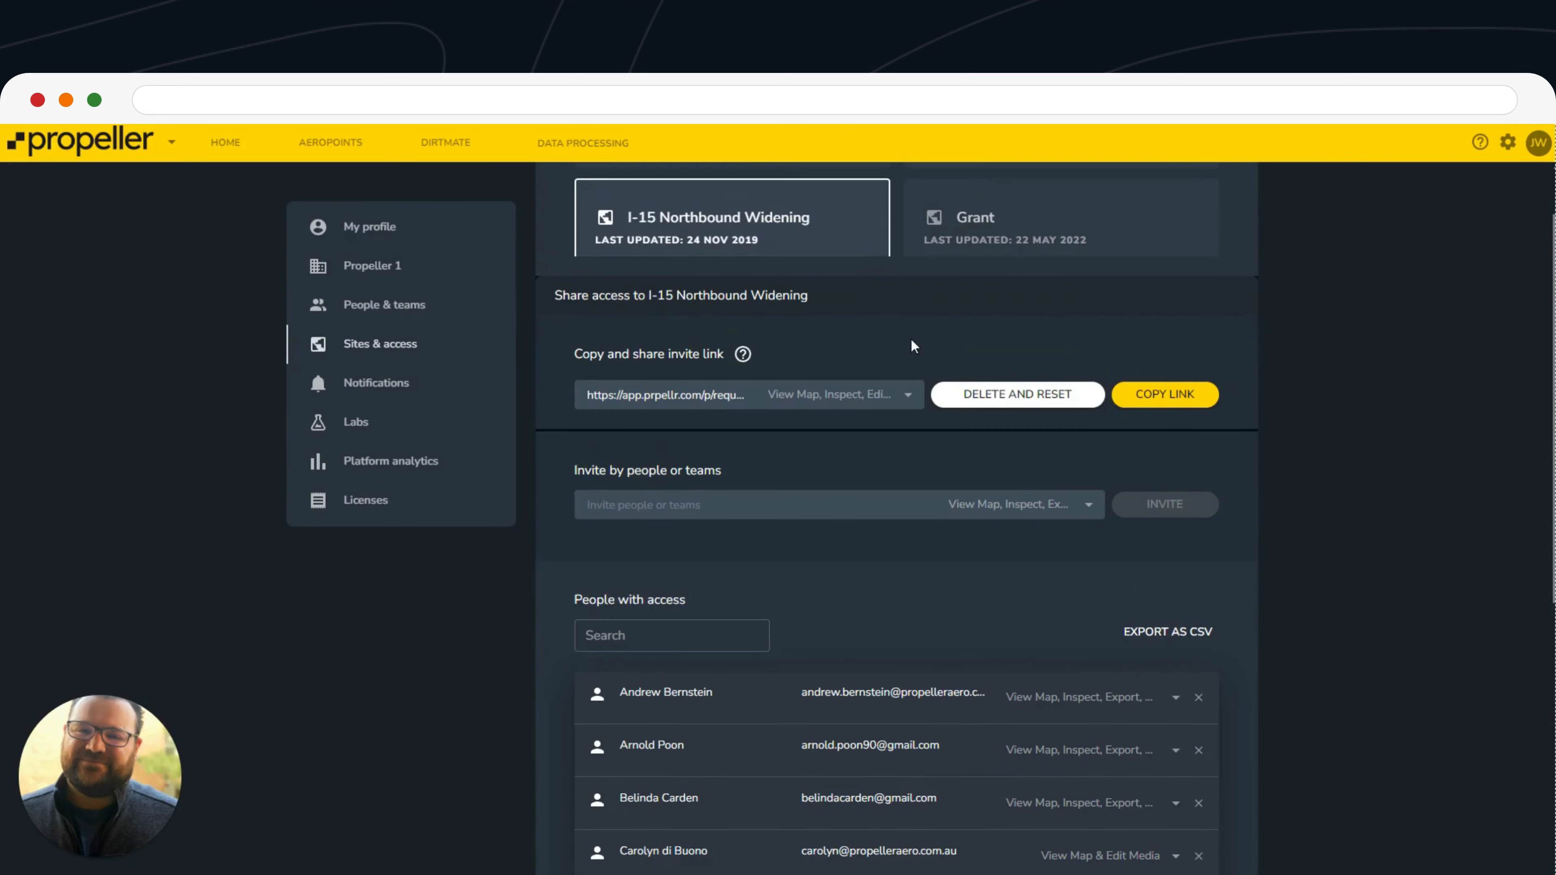
click(778, 499)
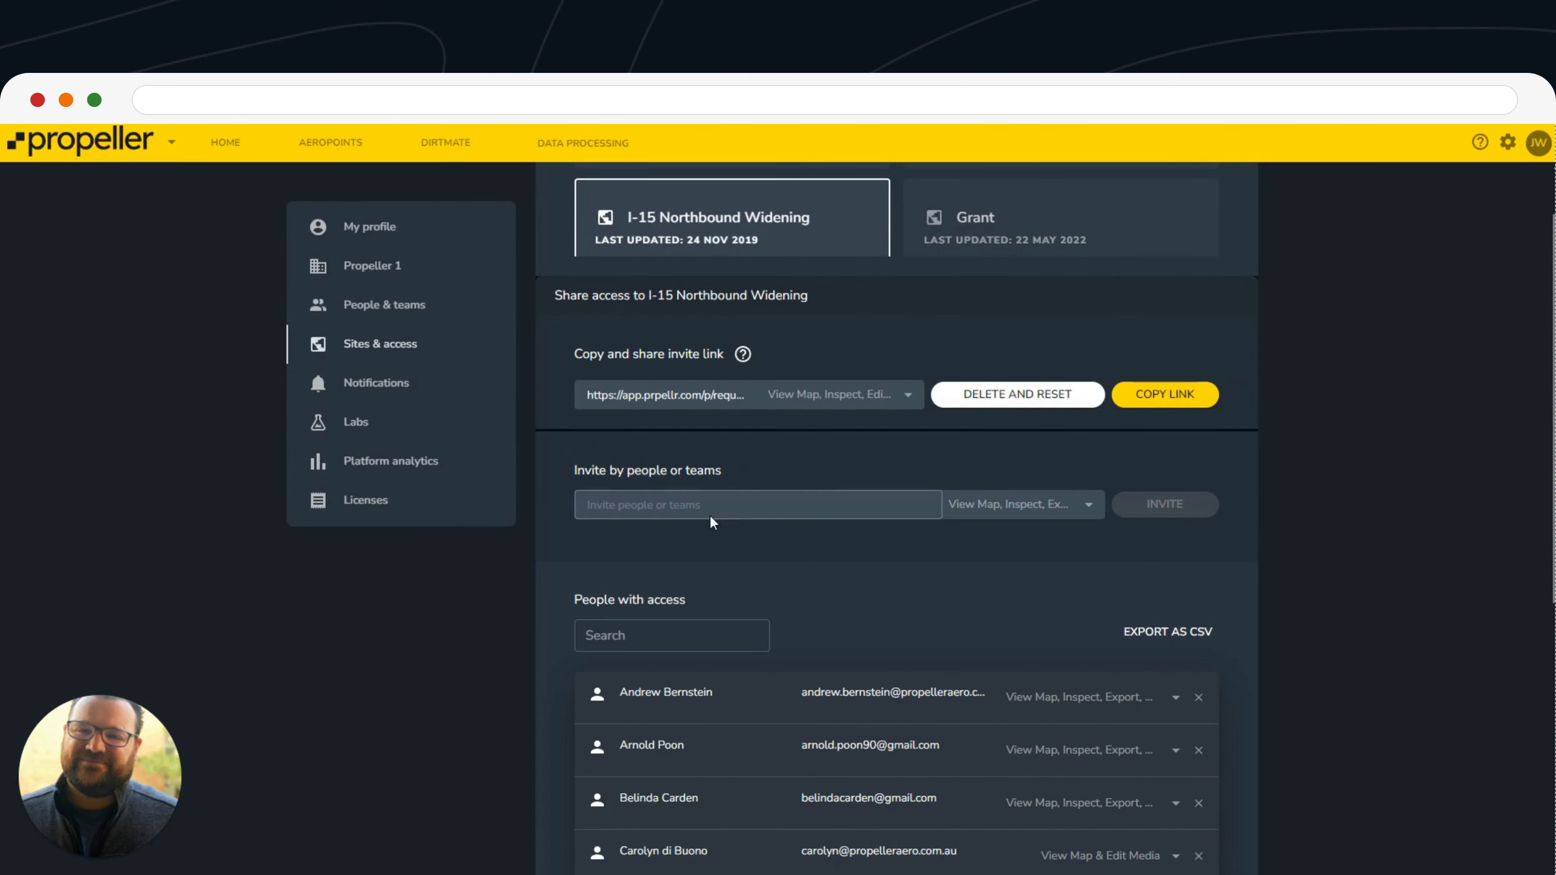
click(684, 506)
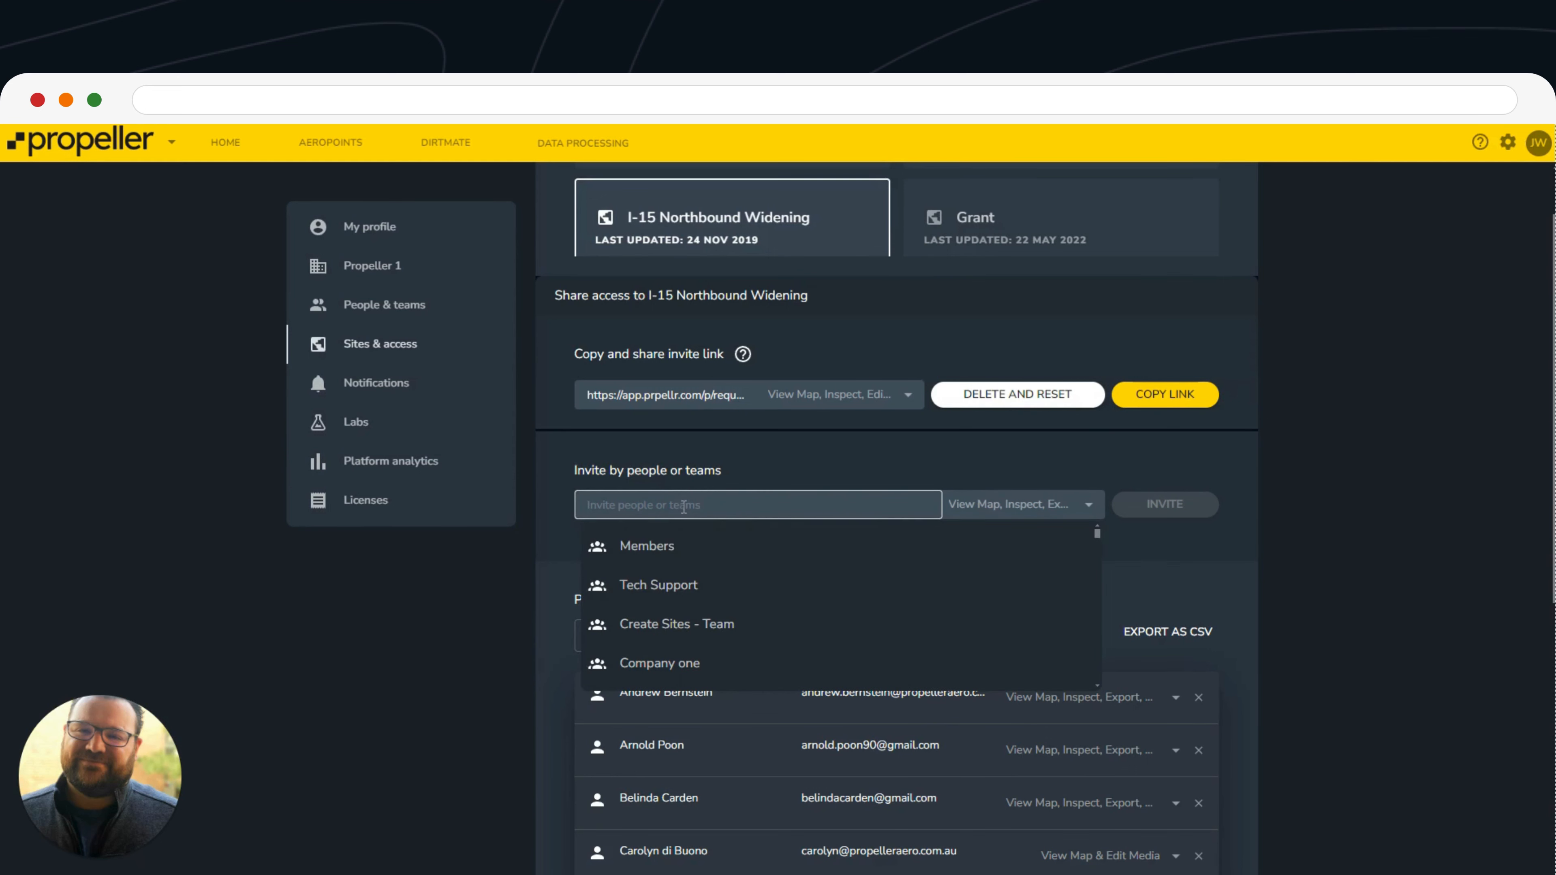
scroll(713, 588, down, 5)
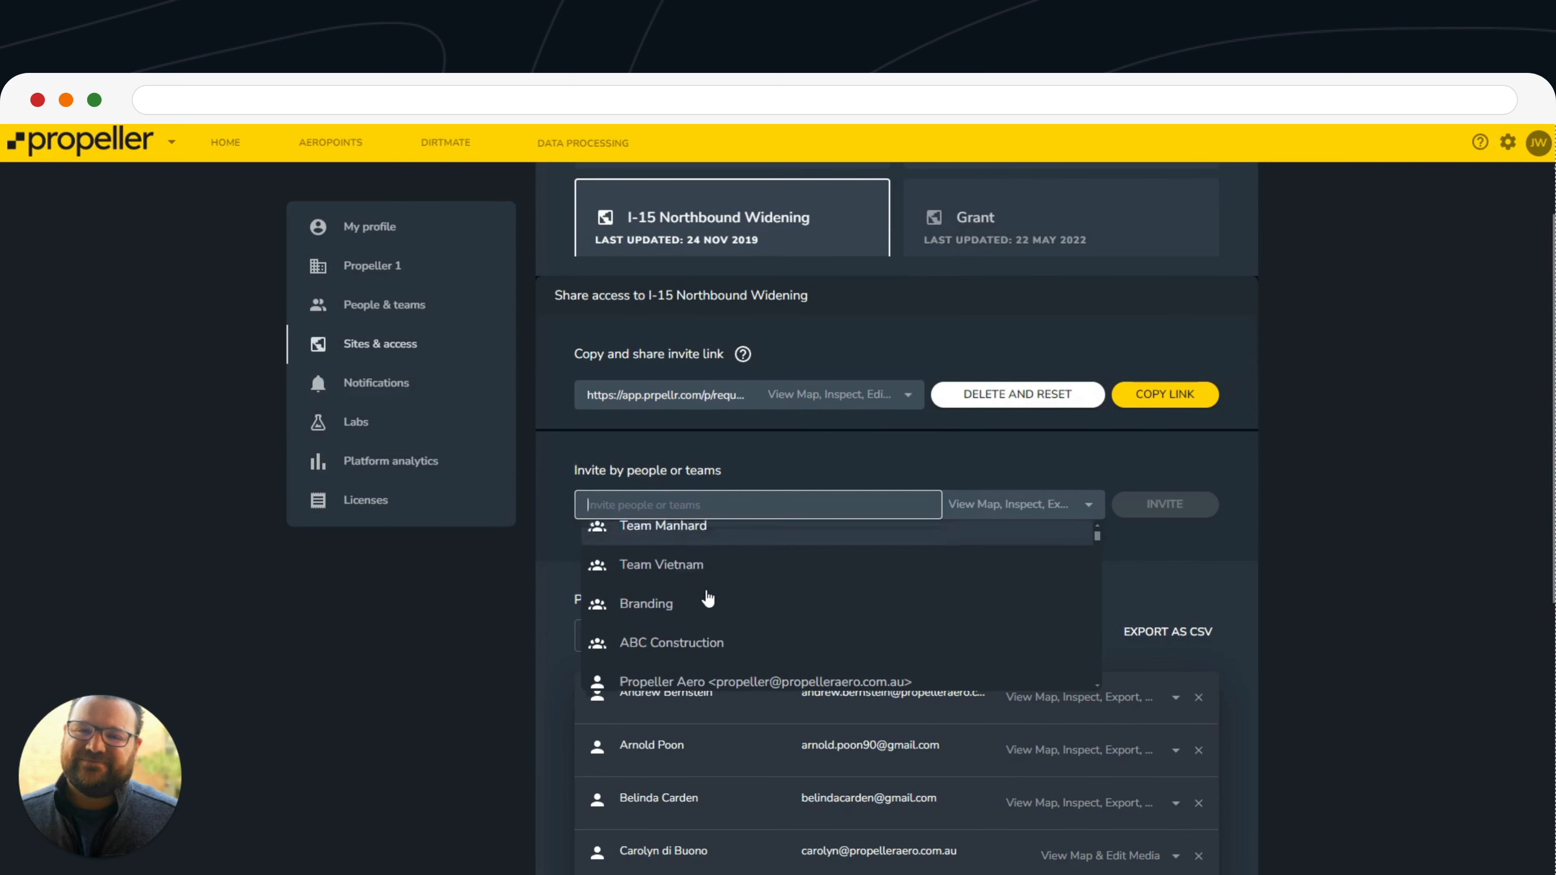
click(705, 601)
click(851, 456)
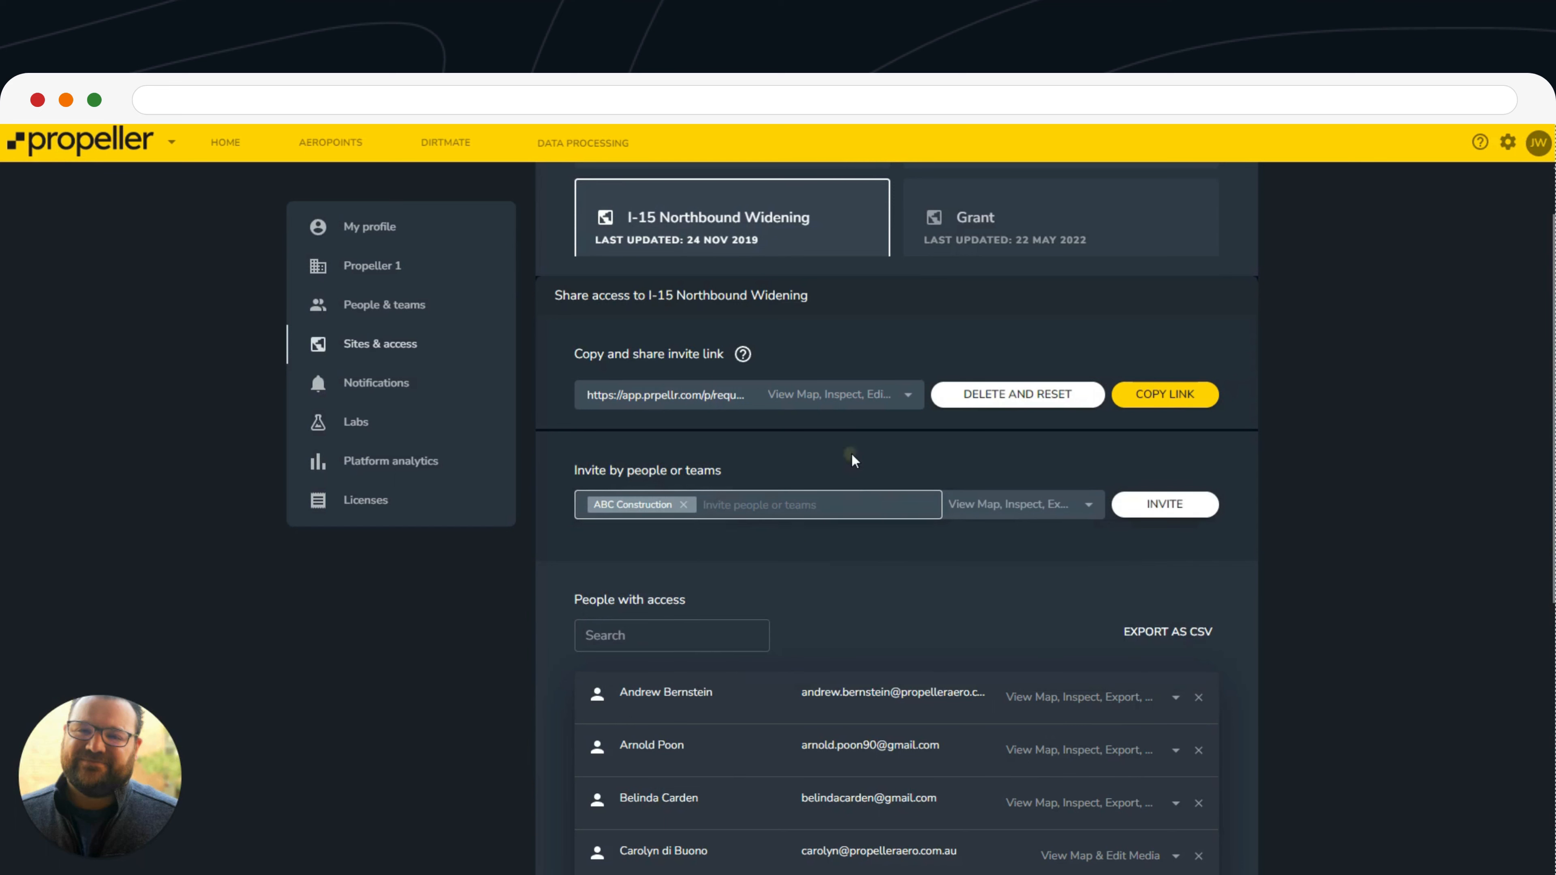
Remove the Process, Edit Media and Edit permissions from the ABC Construction invitation and send it
click(1055, 505)
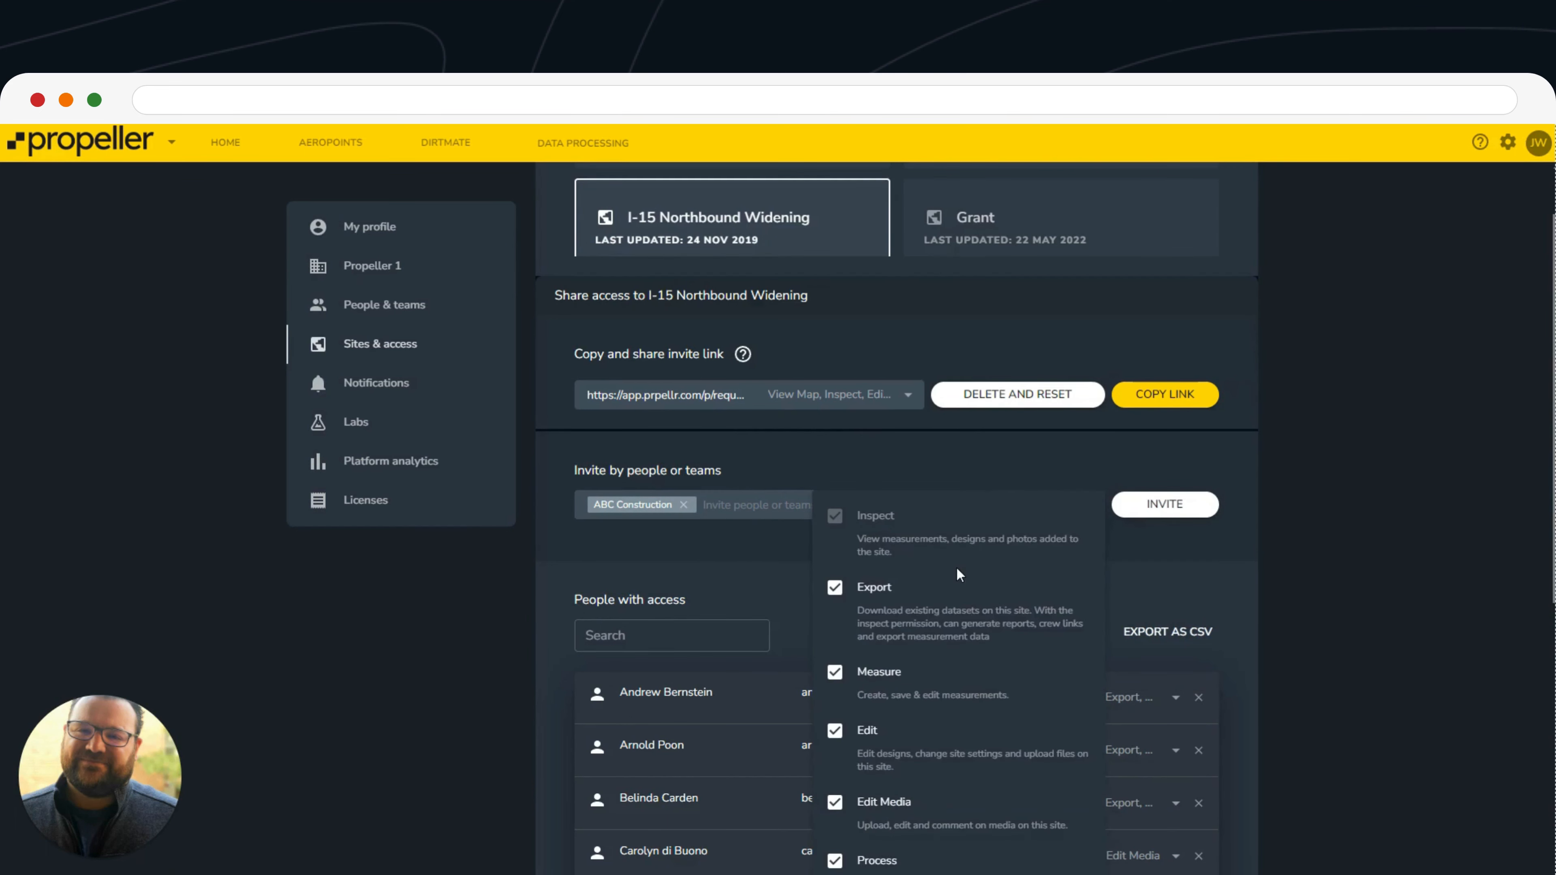
scroll(955, 567, down, 5)
click(835, 697)
click(833, 639)
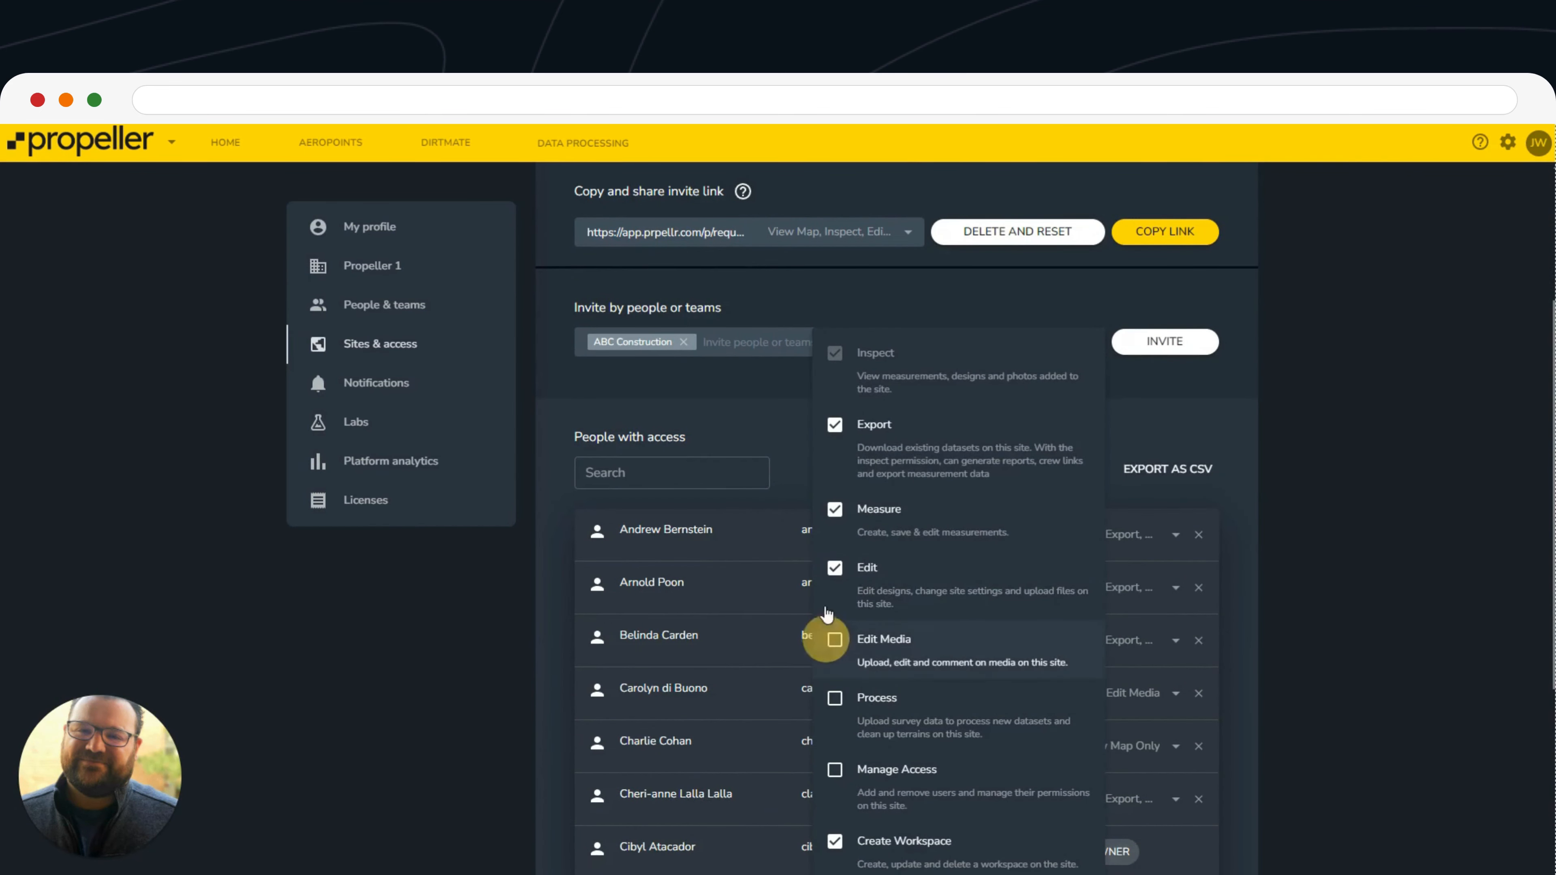
click(833, 567)
click(1062, 296)
click(1163, 341)
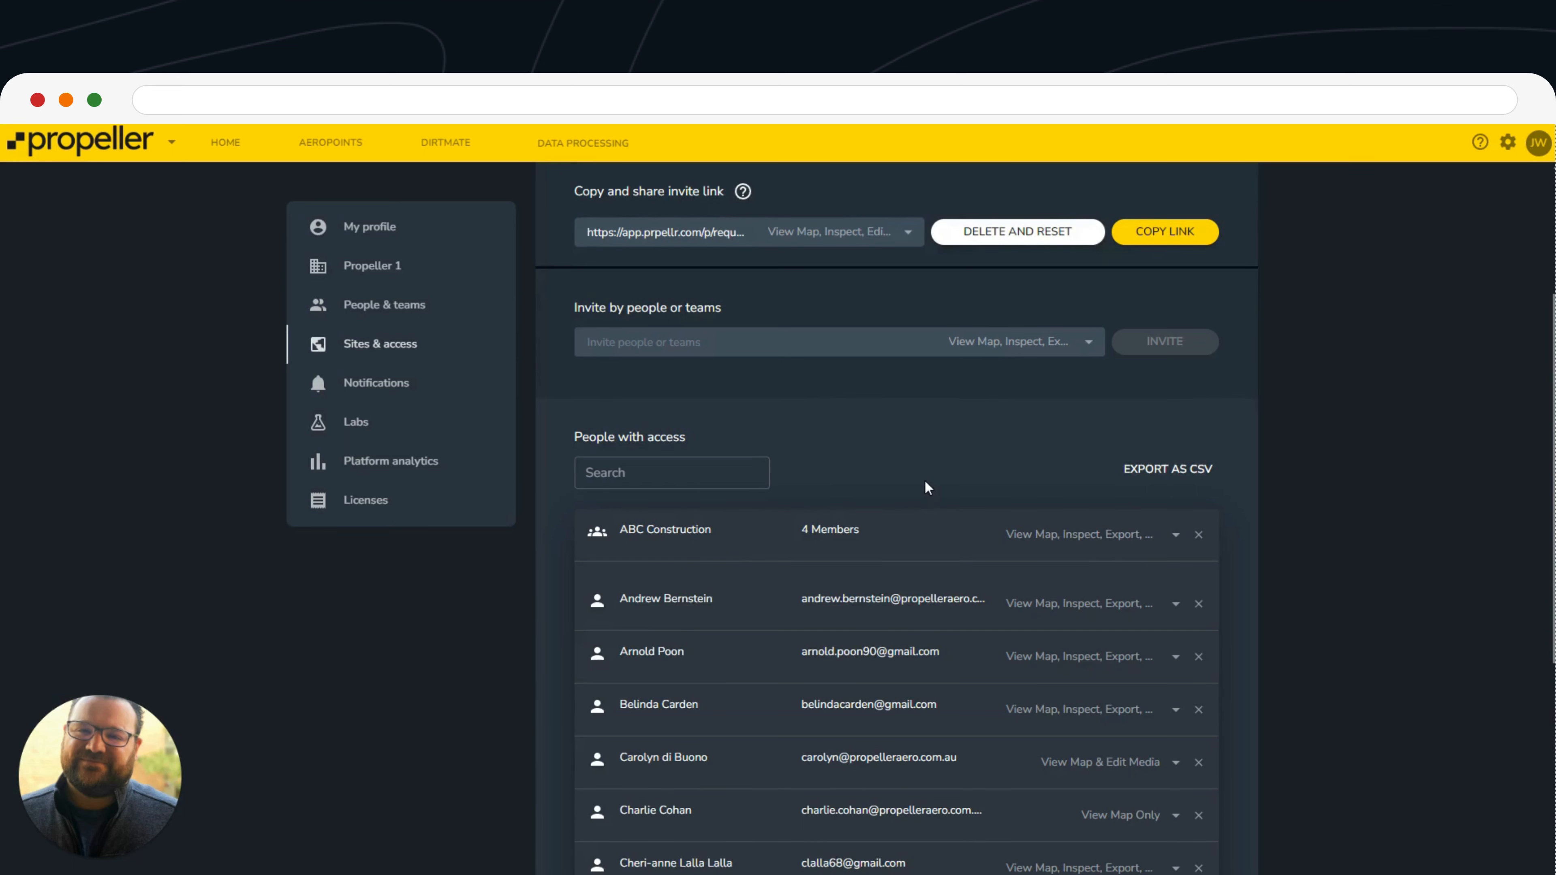
scroll(927, 487, up, 4)
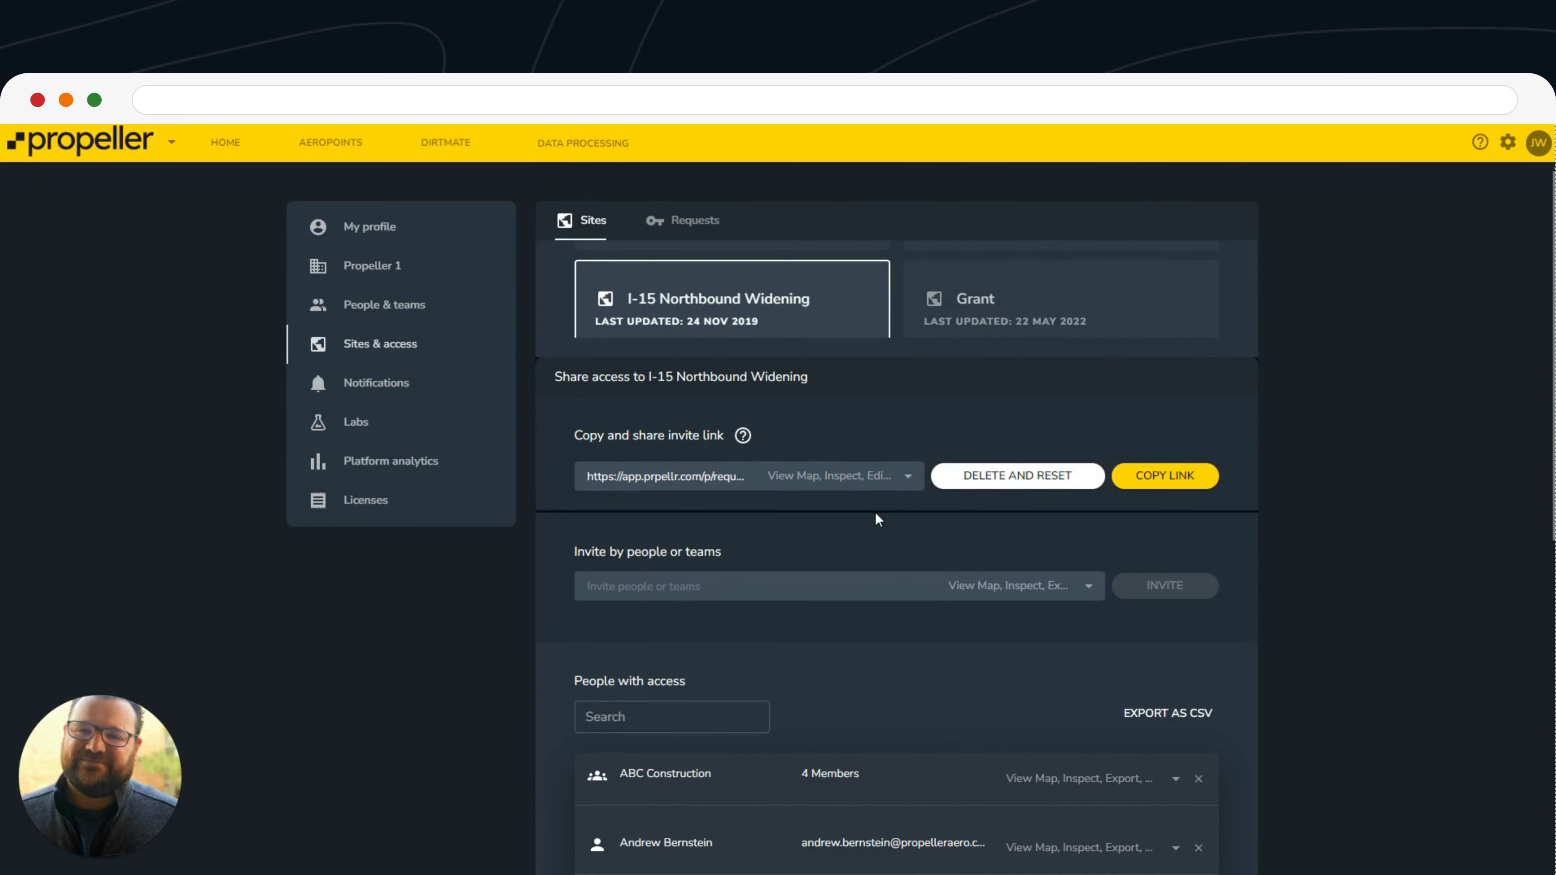